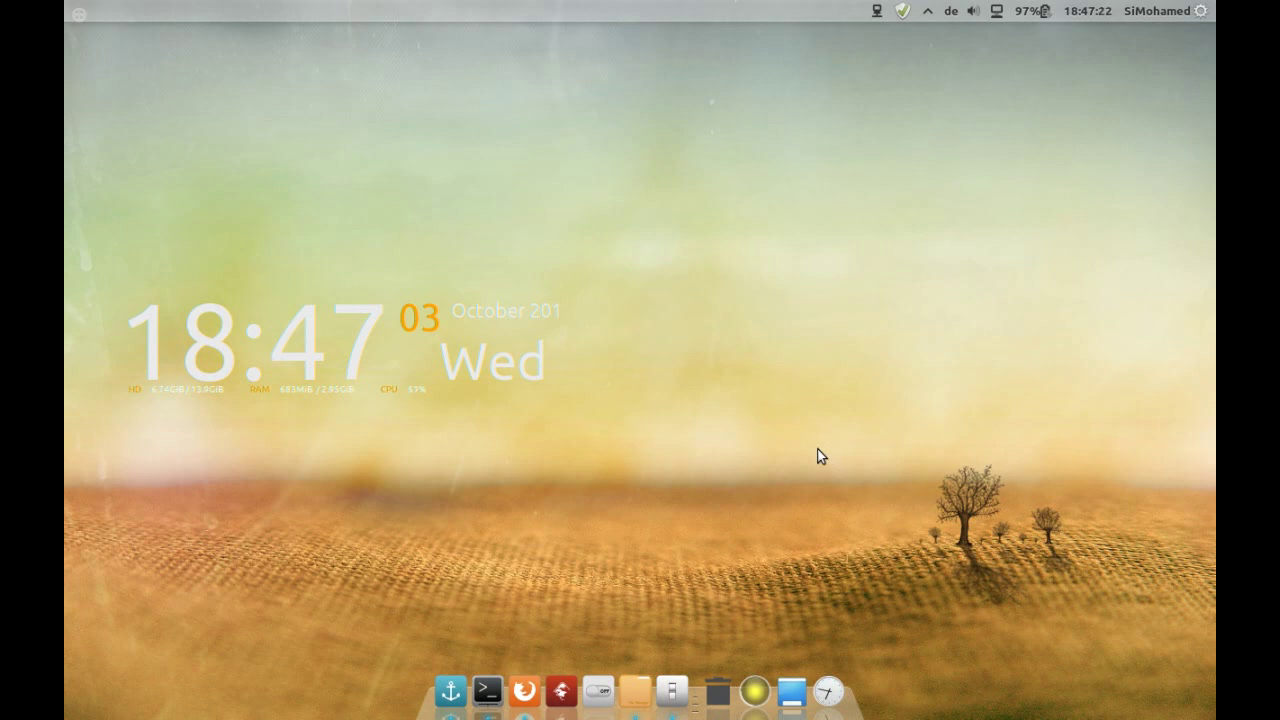
Switch to Firefox, look over the Linux Mint 13 beginner's guide down to its embedded video, and minimize the browser.
click(524, 691)
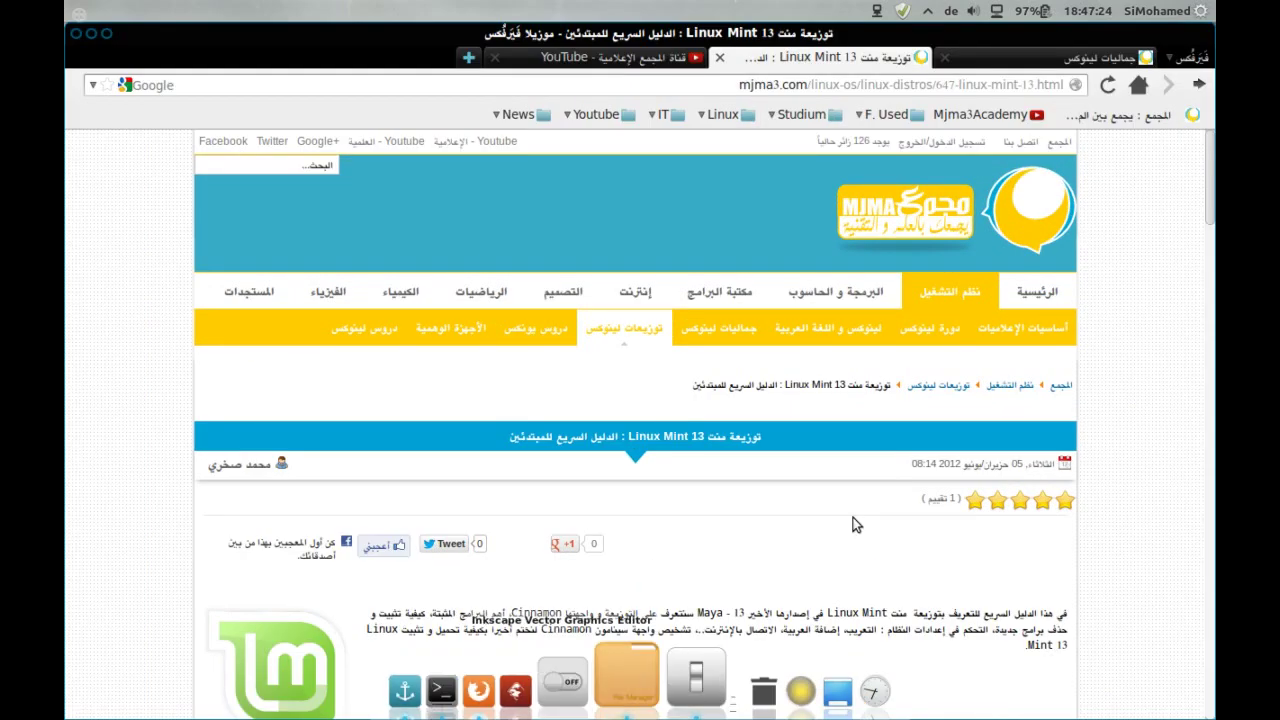
scroll(877, 482, down, 2)
scroll(870, 479, up, 2)
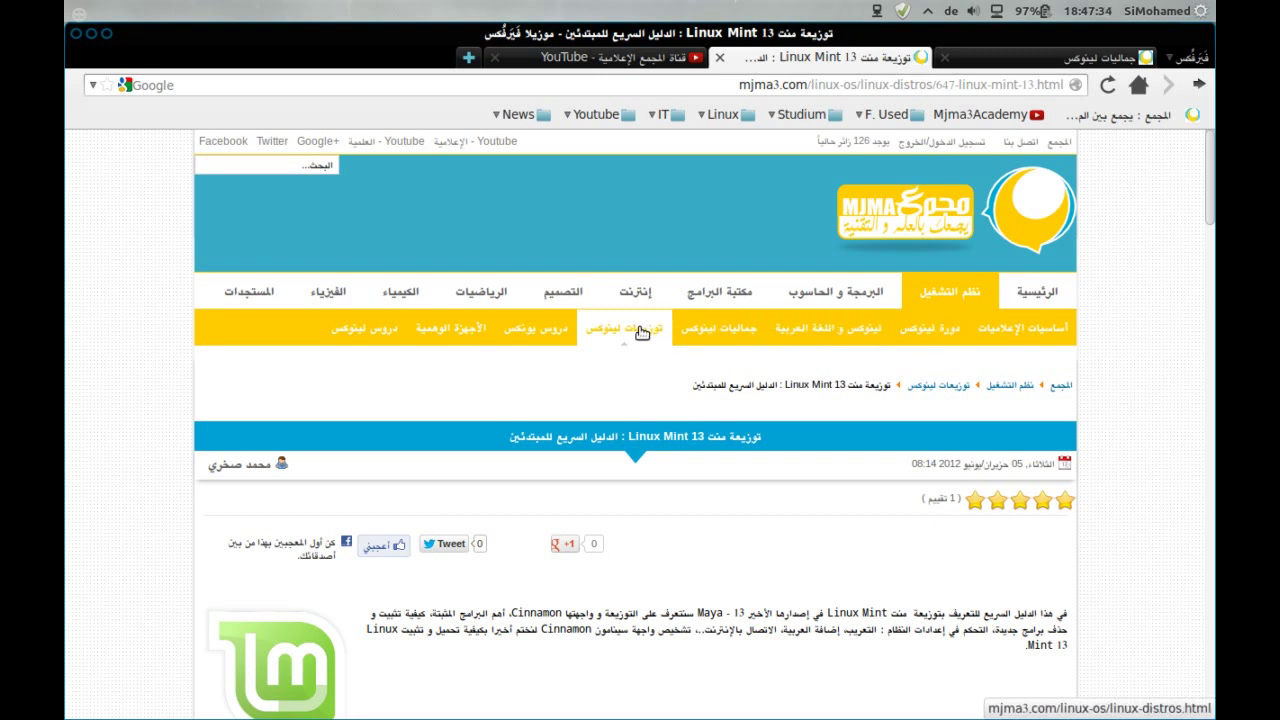
scroll(626, 503, down, 1)
scroll(623, 503, down, 8)
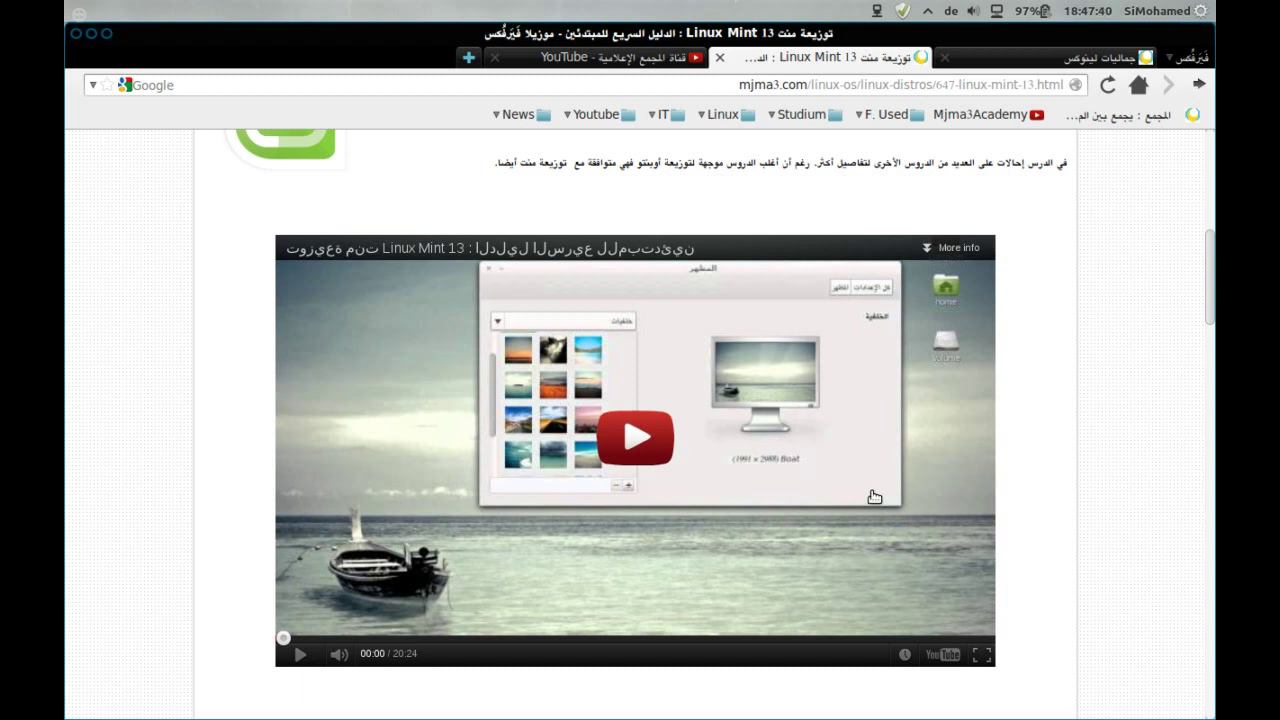
click(528, 682)
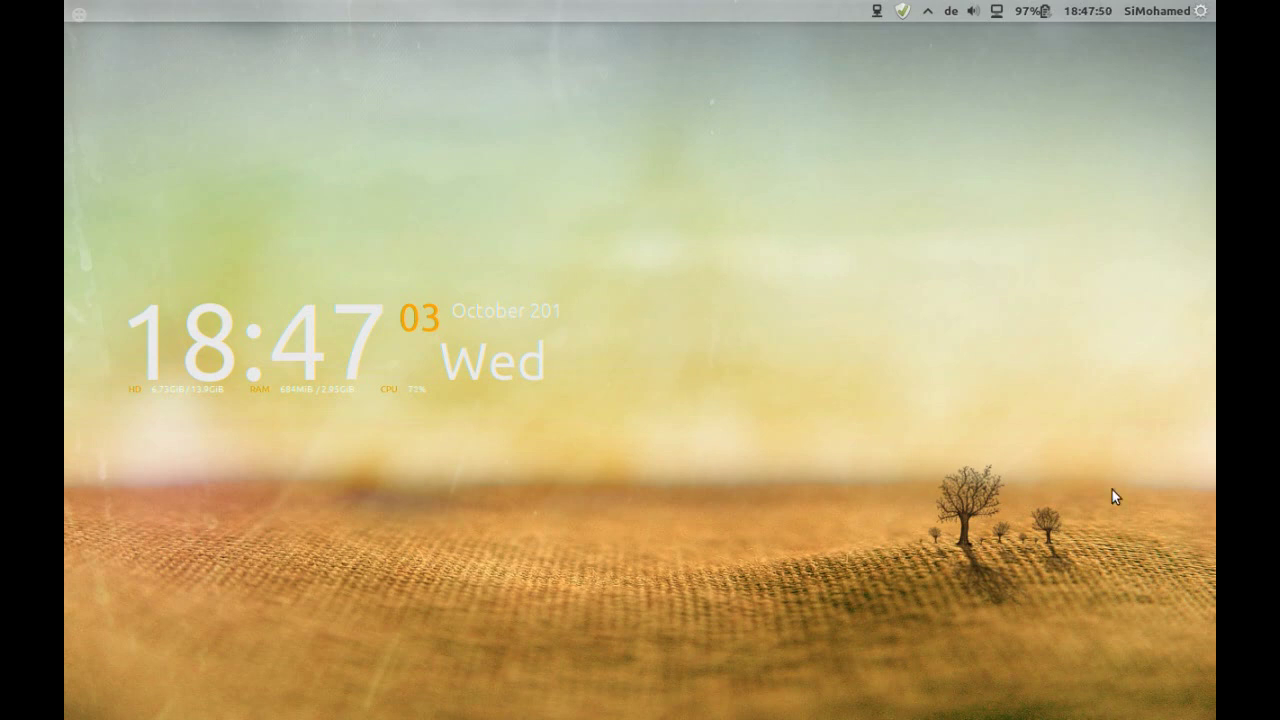
Open the panel page of Cinnamon Settings and review the available desktop layouts without choosing another one.
click(1195, 18)
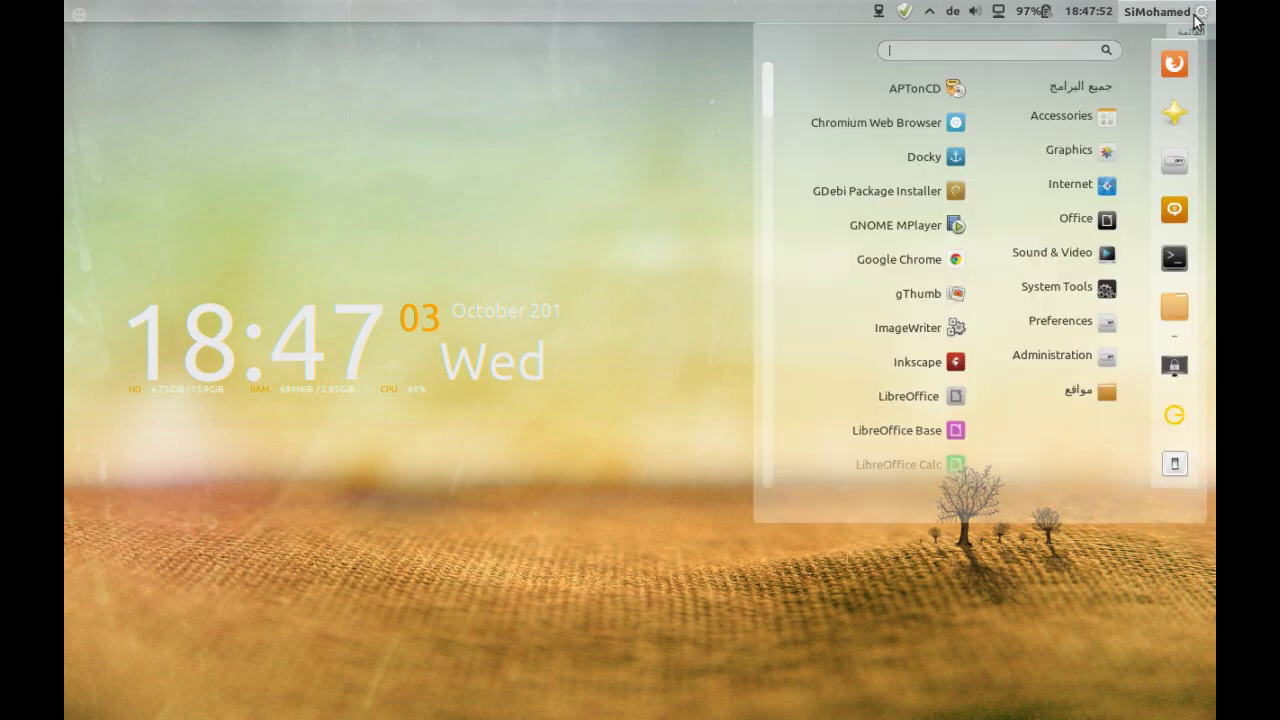
click(1178, 166)
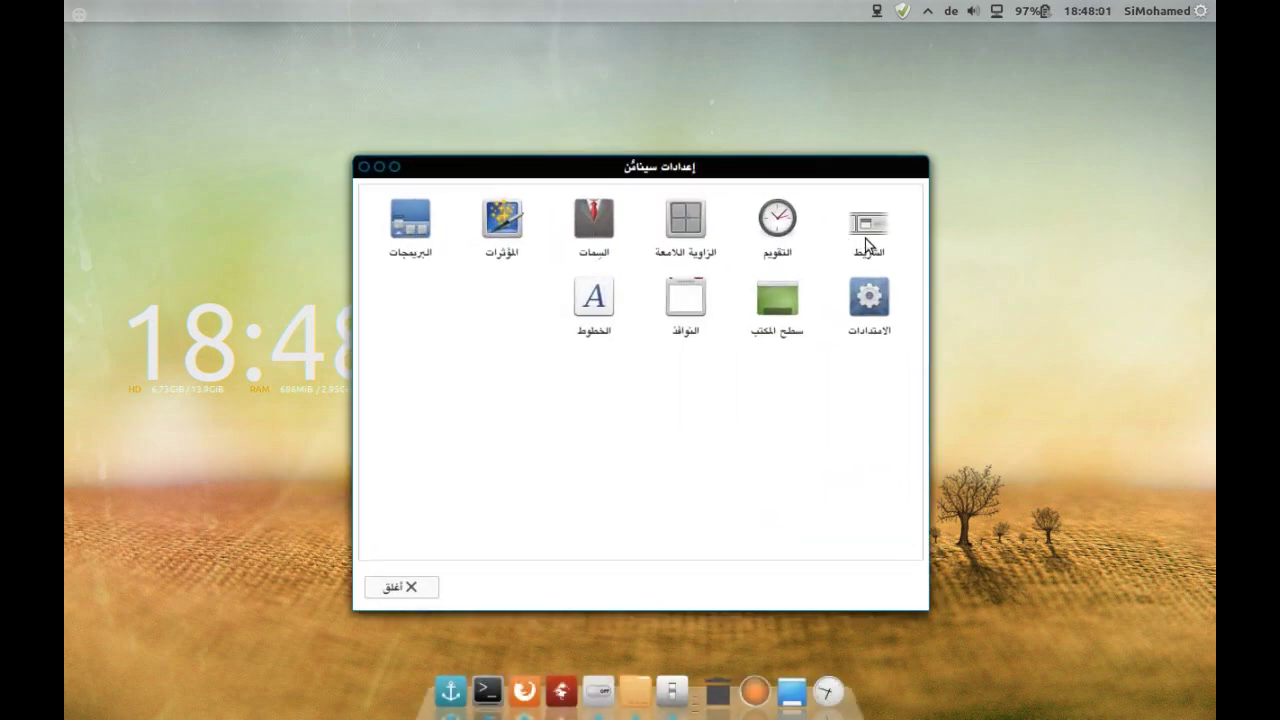
click(863, 236)
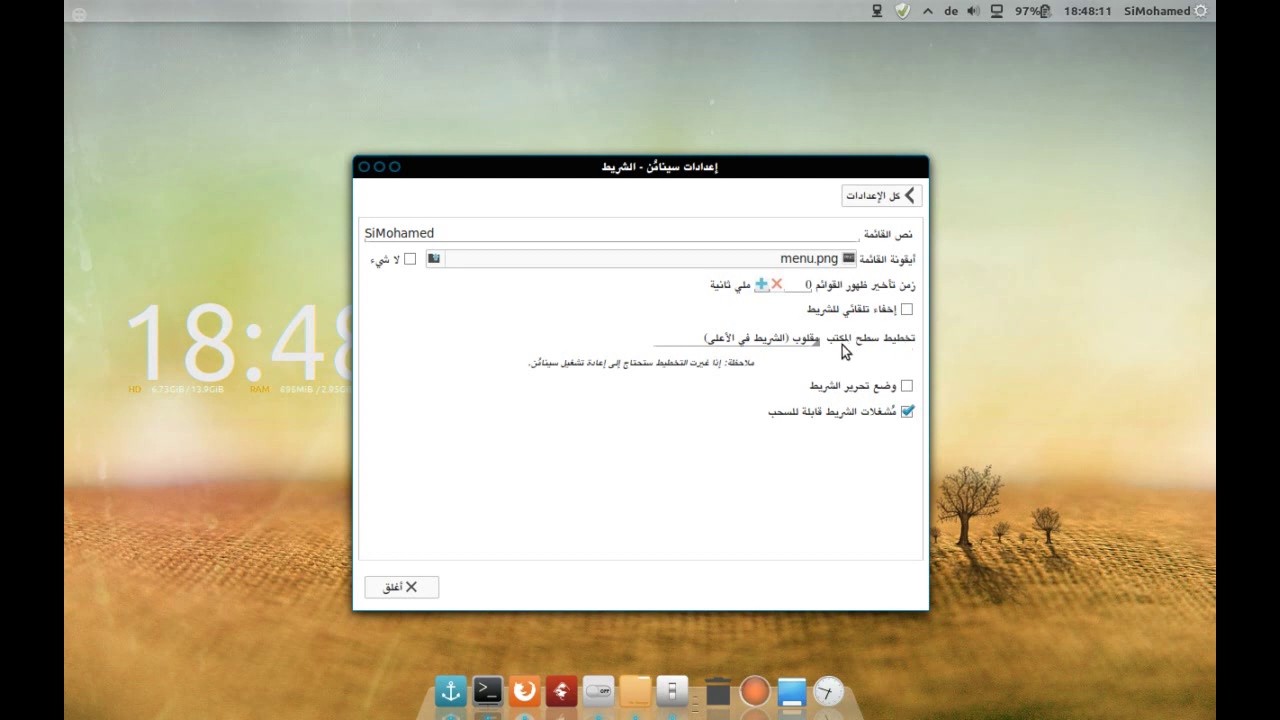
click(795, 340)
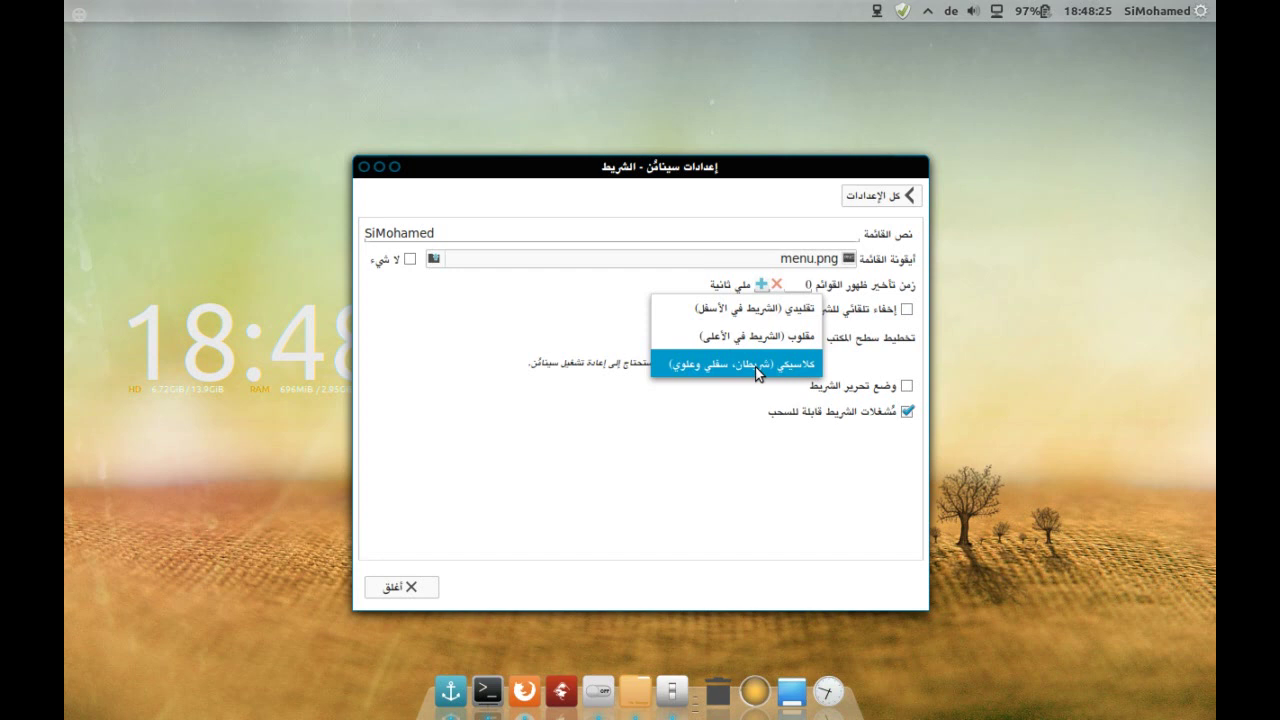
click(509, 119)
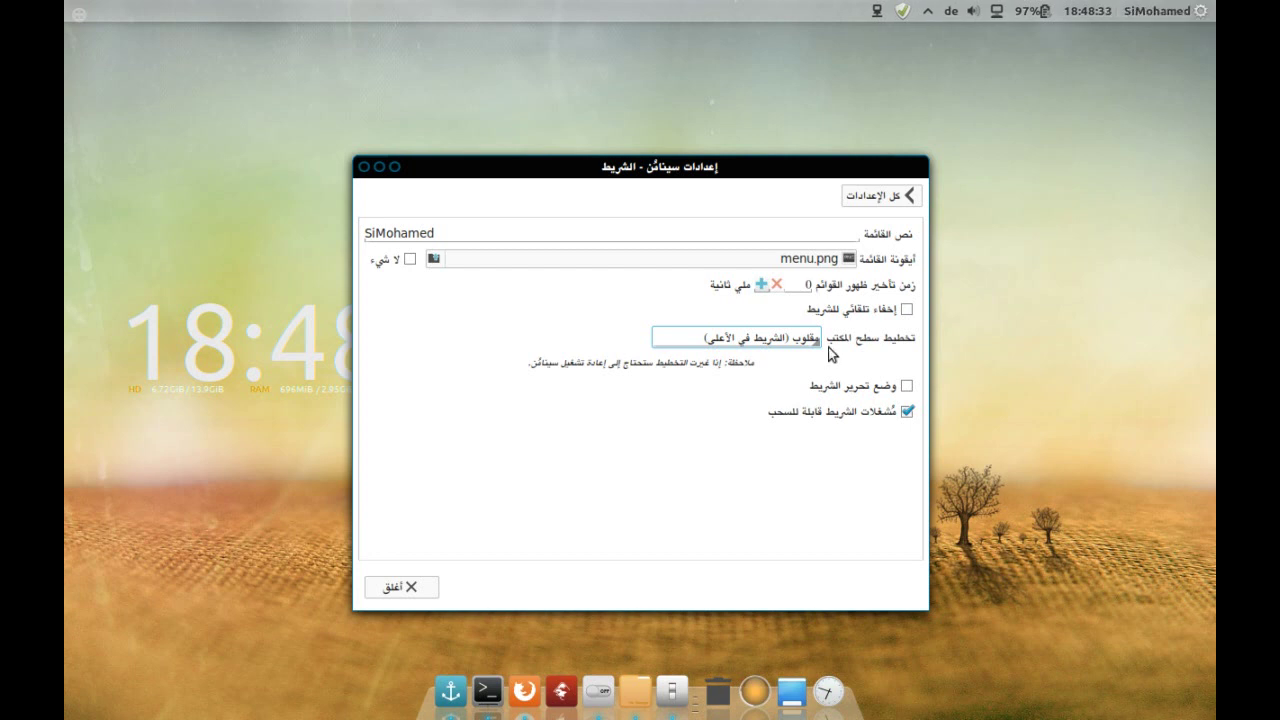
drag(789, 170, 785, 151)
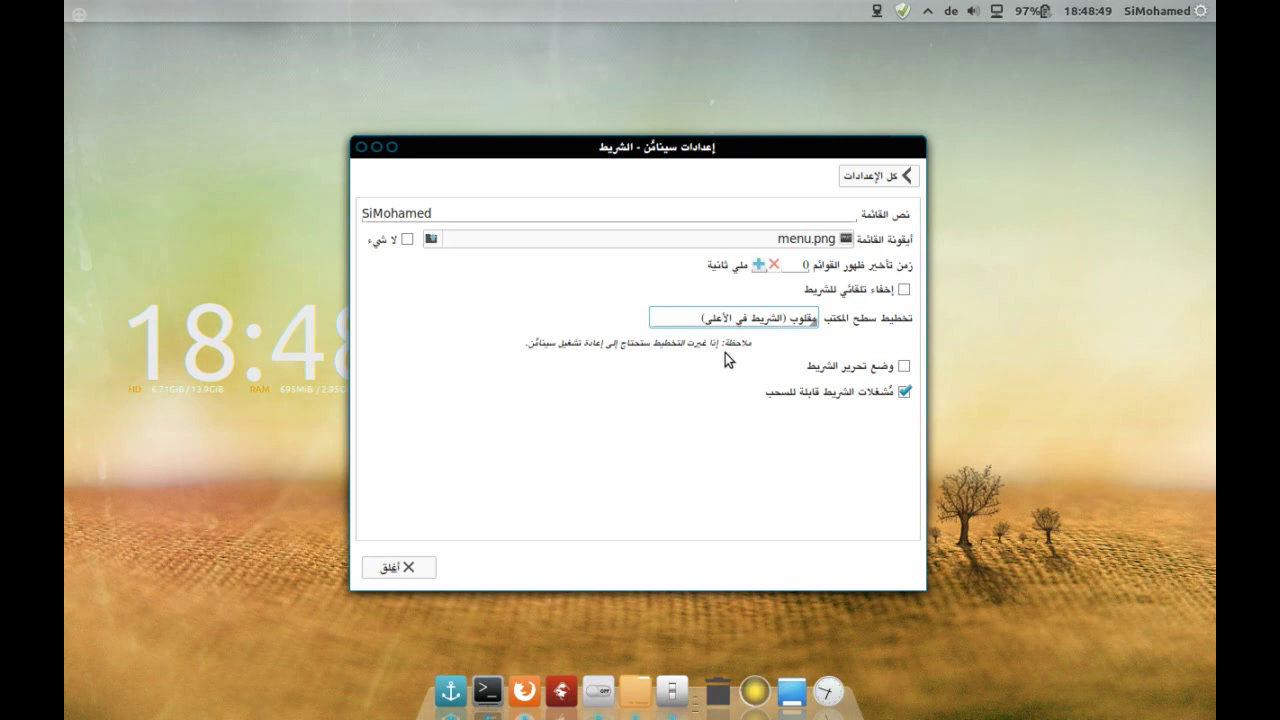
Restart Cinnamon by running the command r from the run dialog.
key(alt+F2)
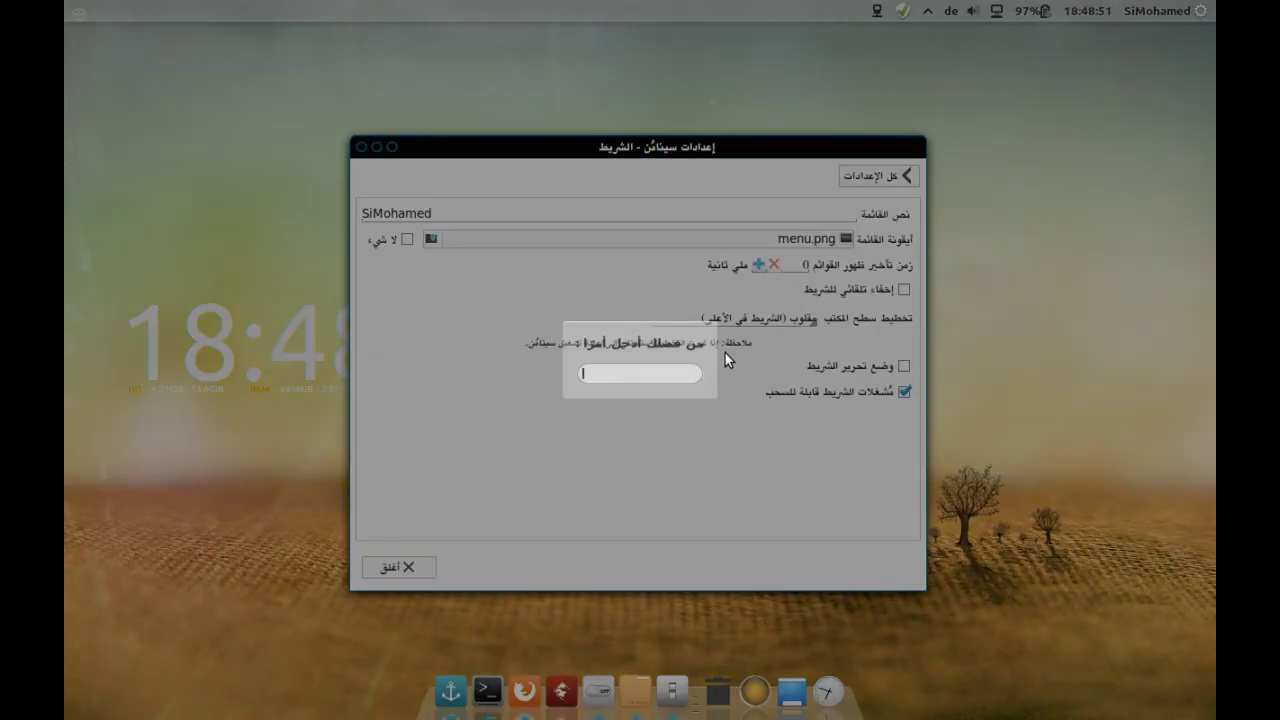
text(r)
key(Return)
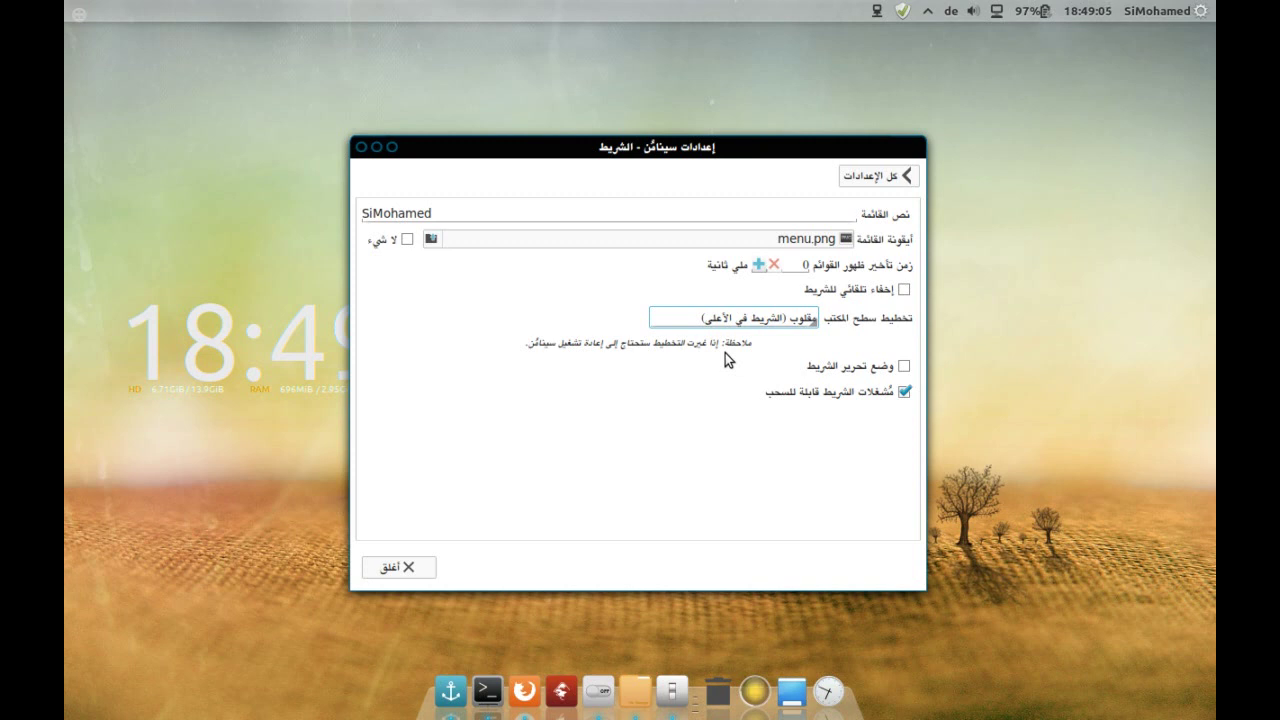
Enable panel edit mode (وضع تحرير الشريط) and move the innermost applet icon past the main menu to the panel's end.
click(903, 368)
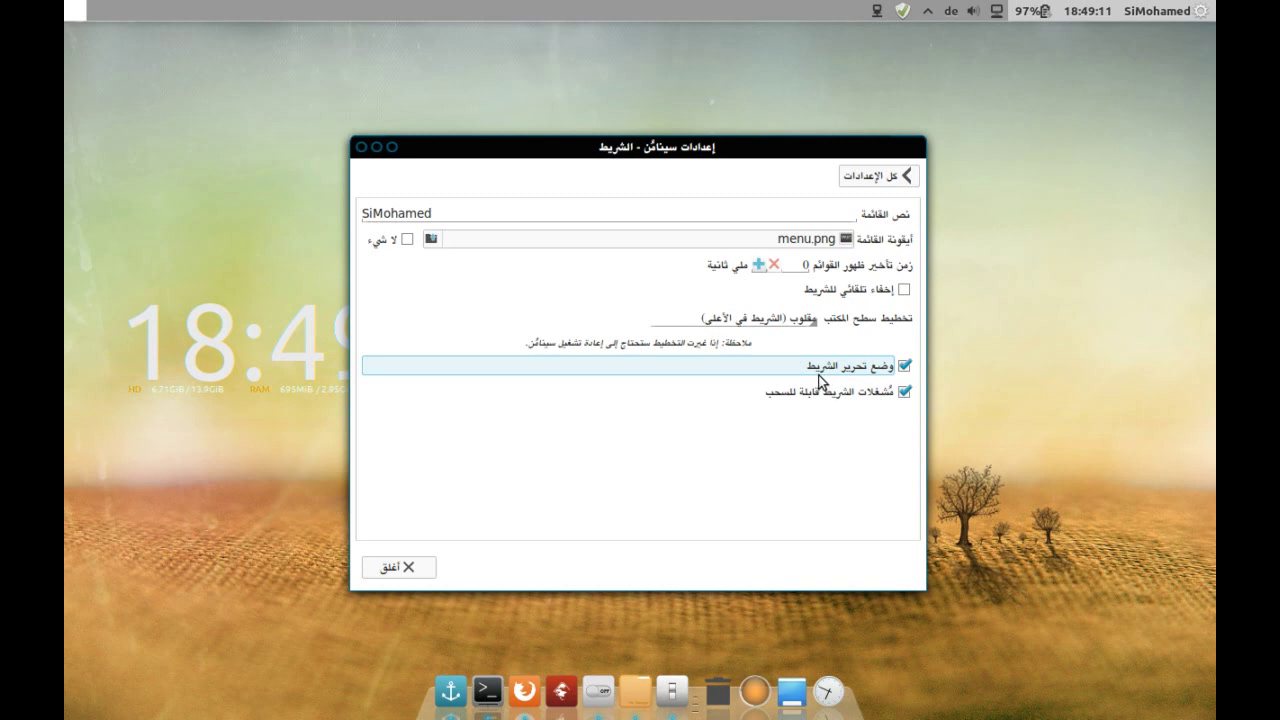
drag(886, 14, 996, 18)
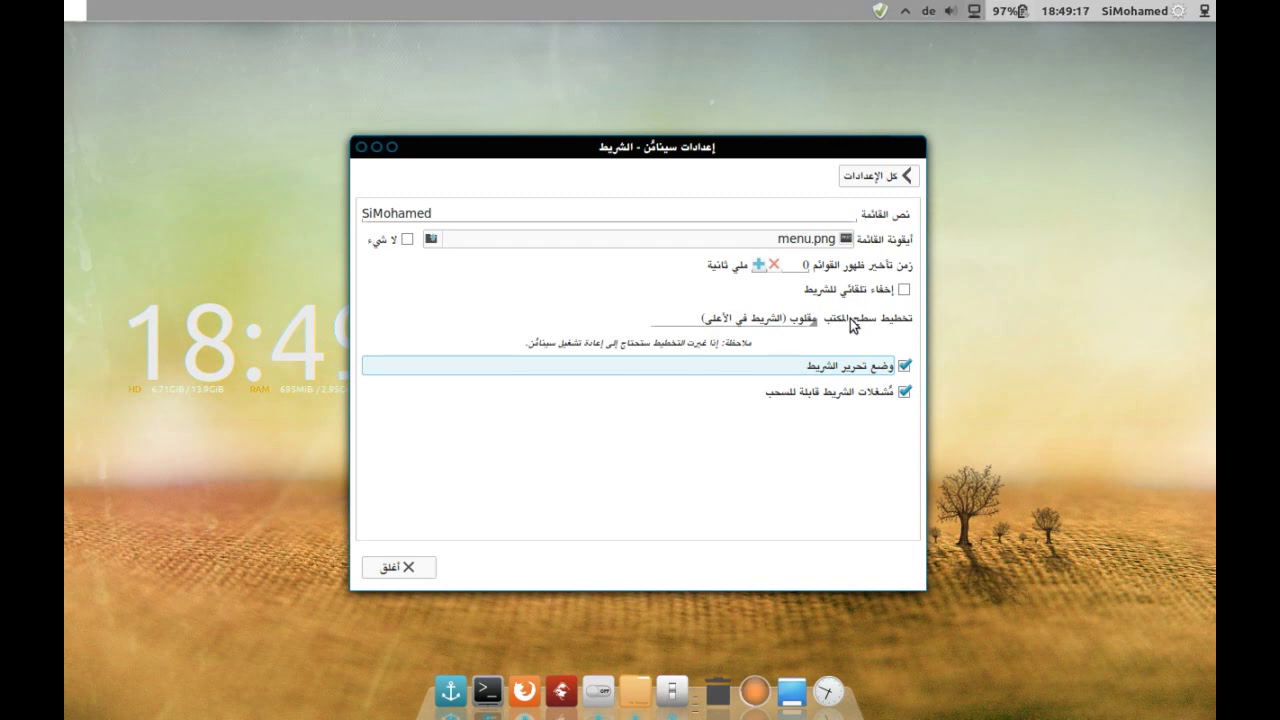
click(778, 320)
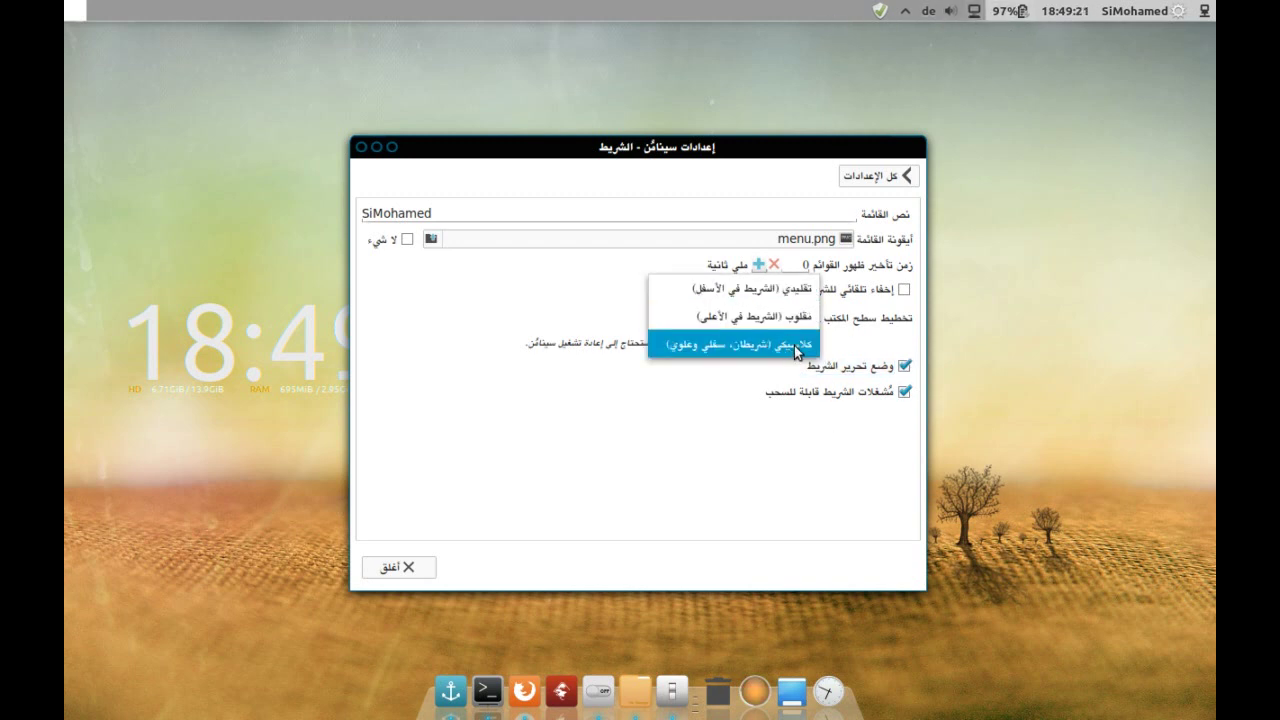
click(545, 270)
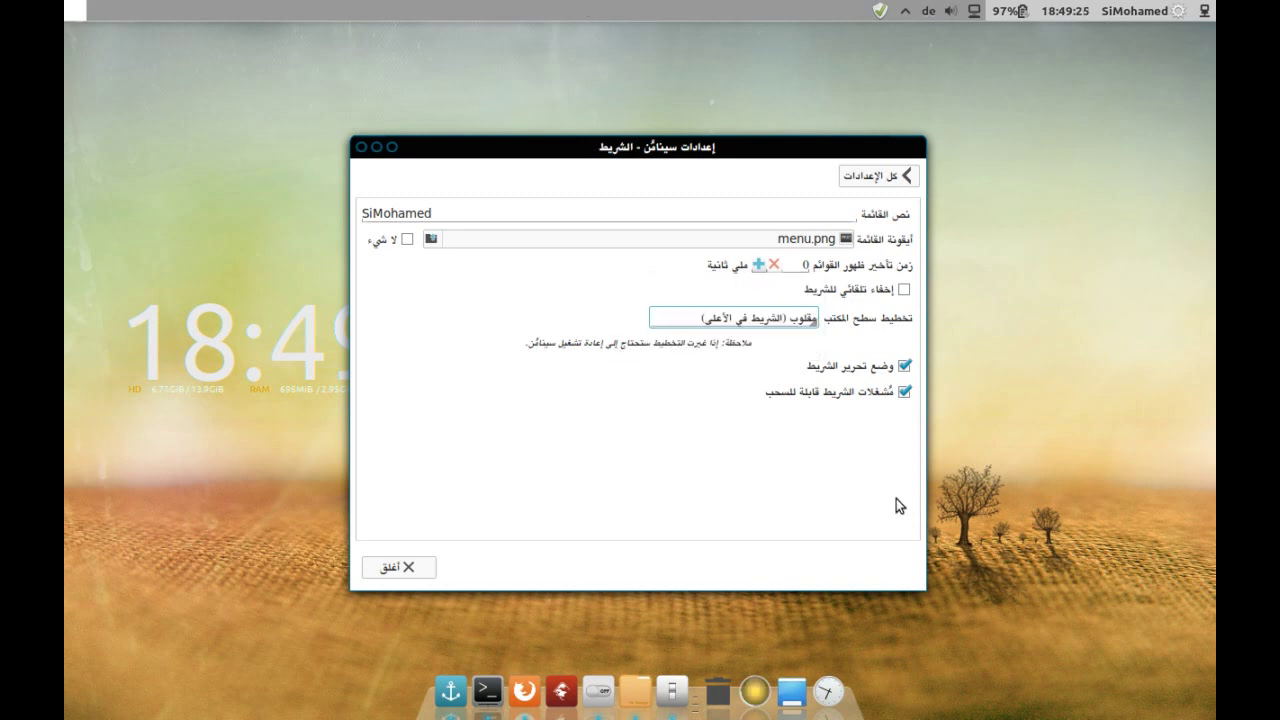
Look through the list of Cinnamon applets in the applets page and return to the overview of all settings.
click(866, 177)
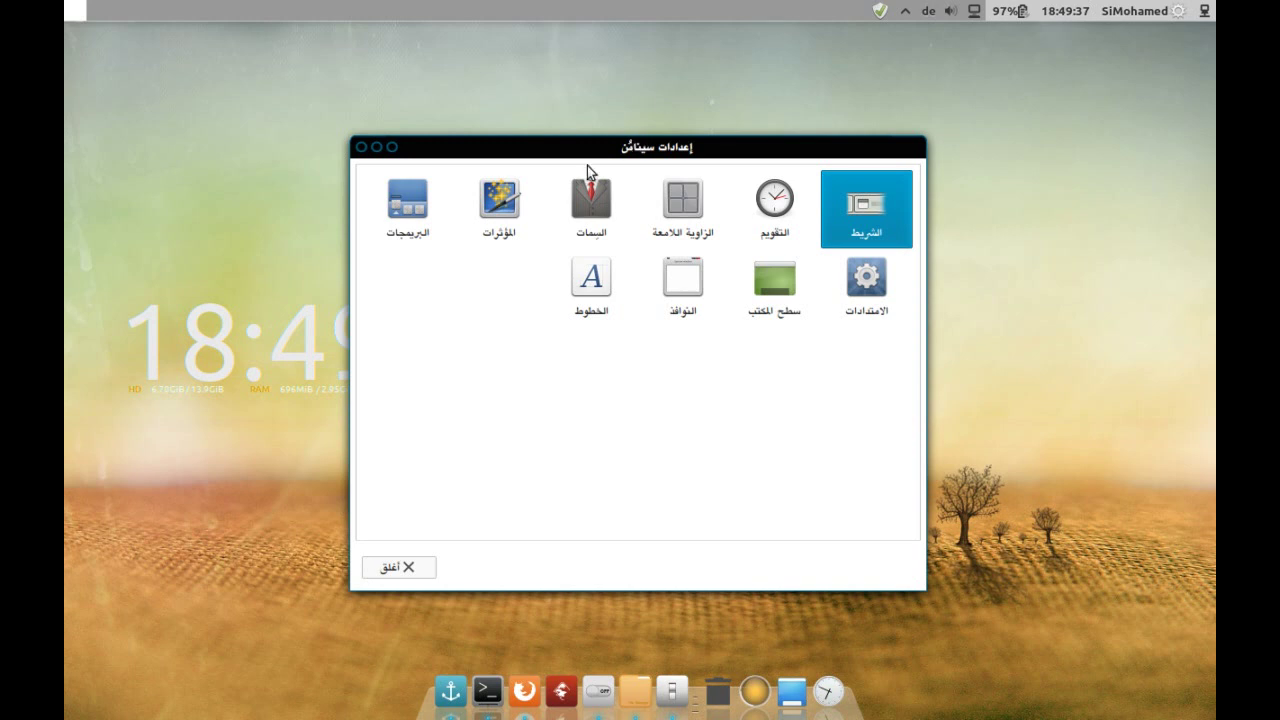
click(400, 216)
scroll(677, 408, down, 3)
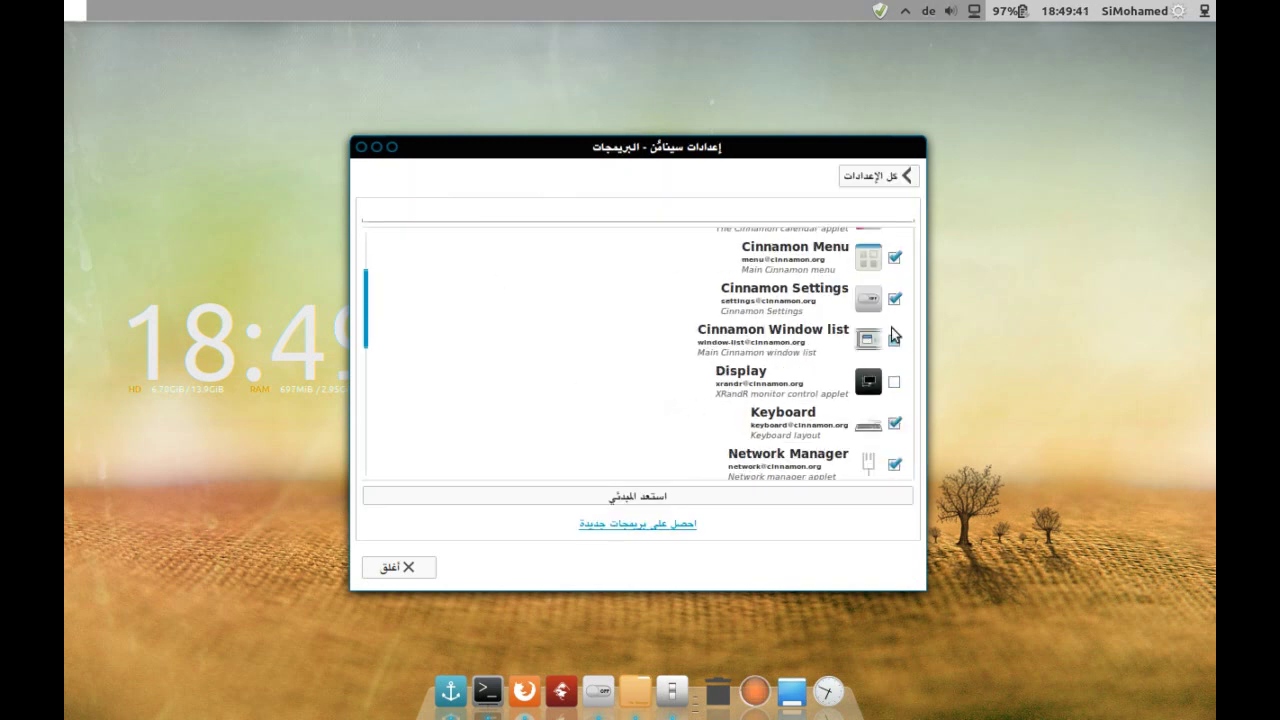
scroll(637, 380, down, 10)
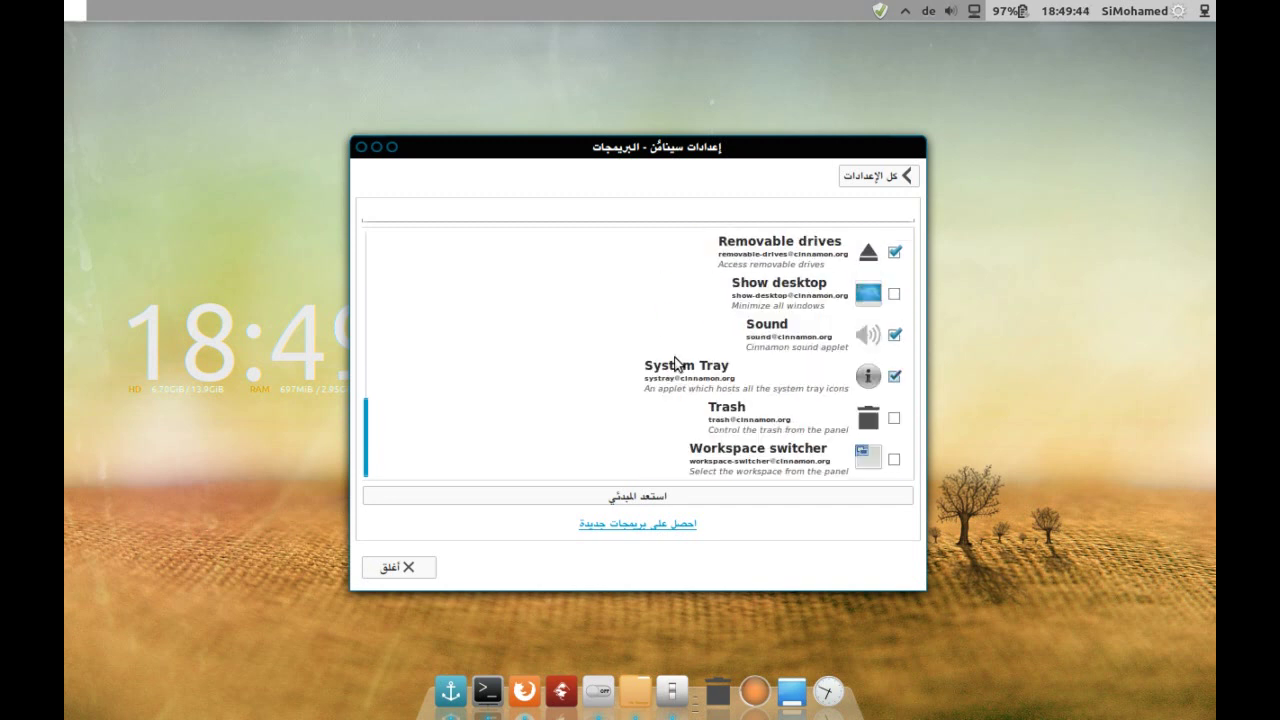
scroll(755, 297, up, 5)
scroll(755, 297, up, 5)
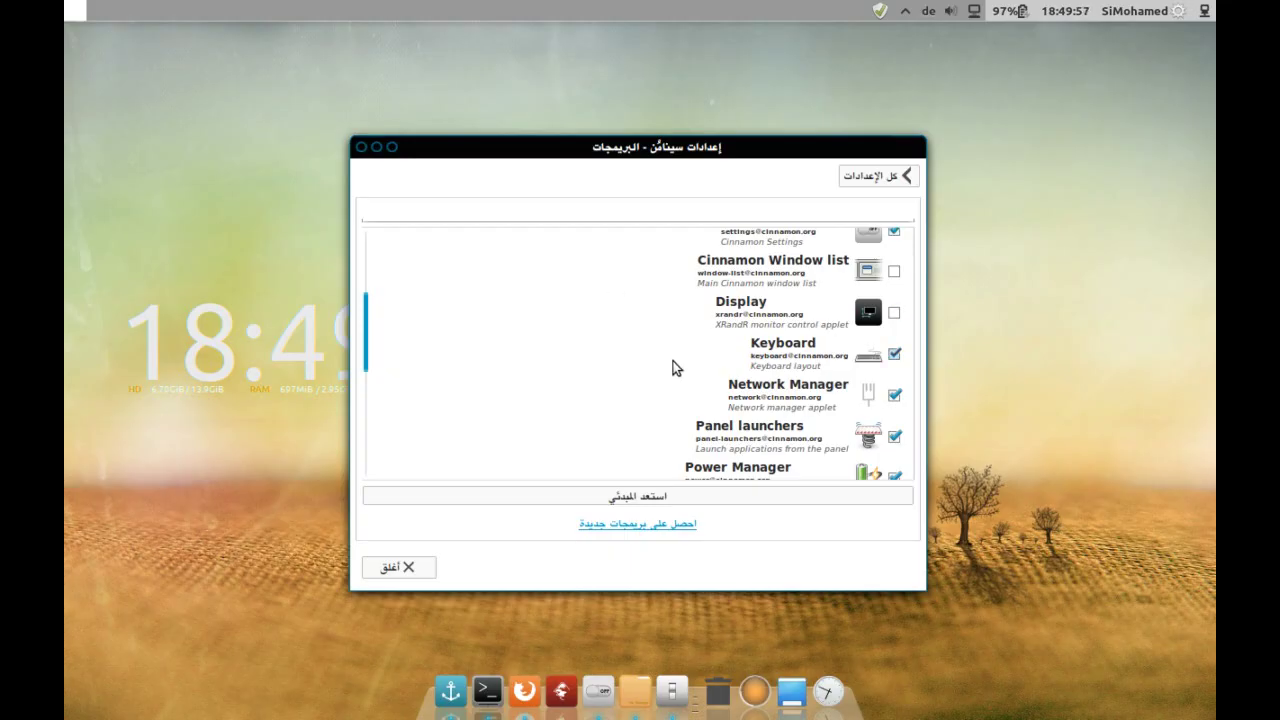
click(868, 177)
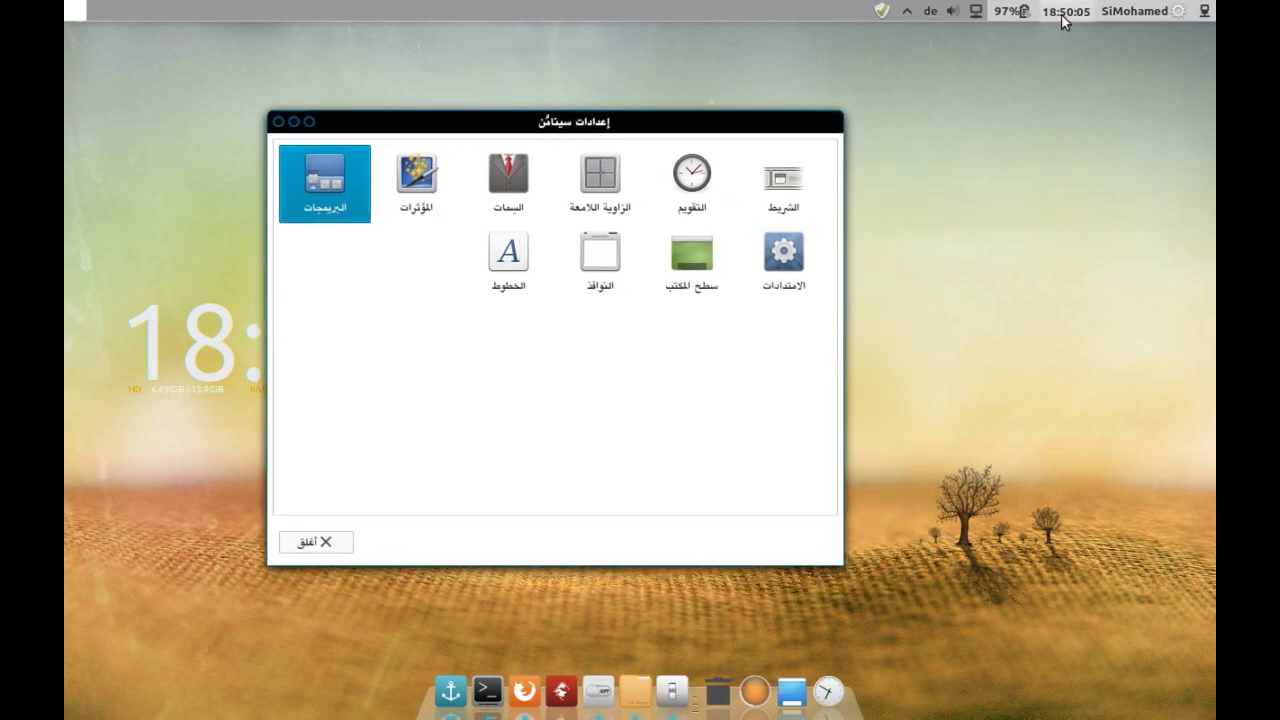
Check the main menu and the sound applet's controls on the panel, and reposition the Cinnamon Settings window slightly.
click(1136, 12)
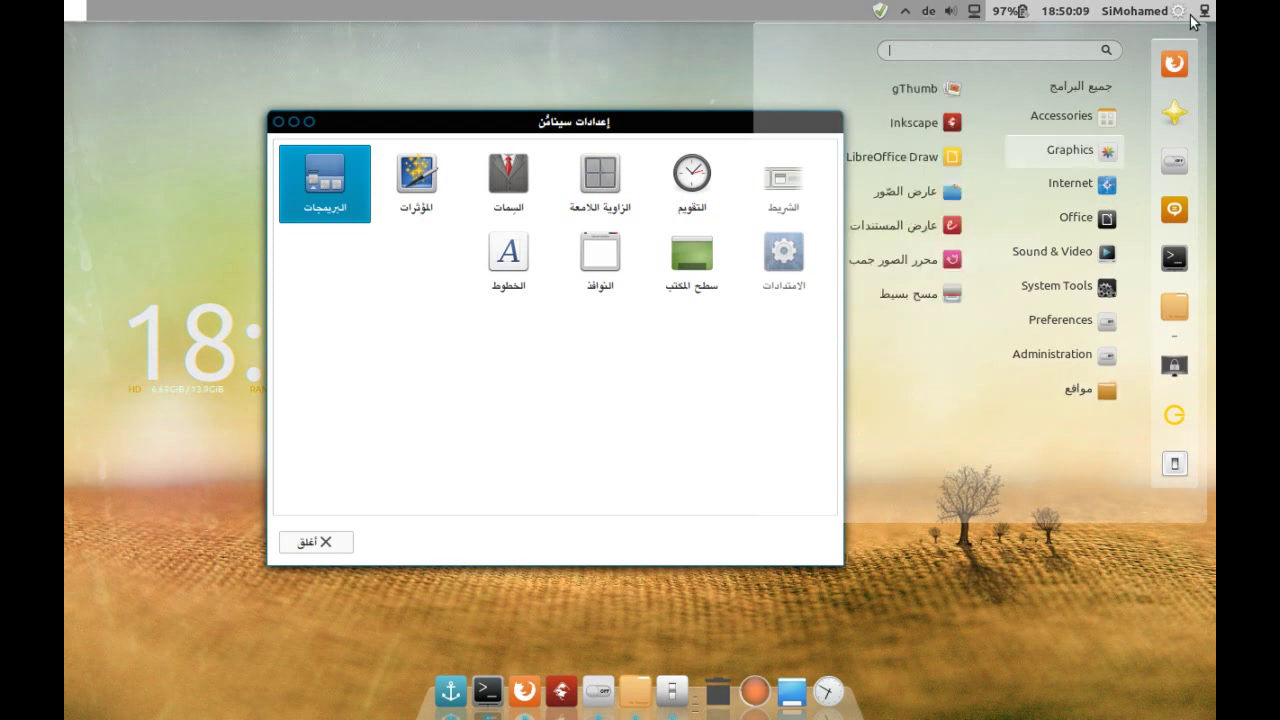
click(952, 12)
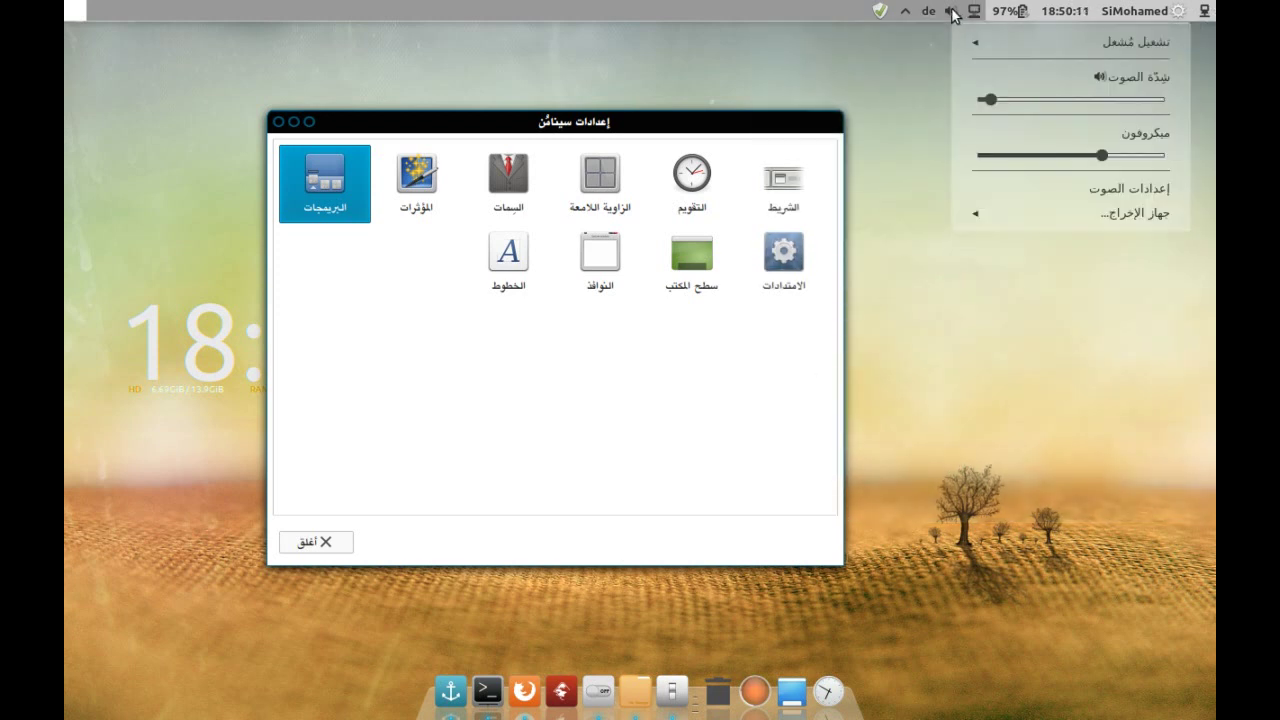
click(653, 11)
drag(688, 123, 745, 106)
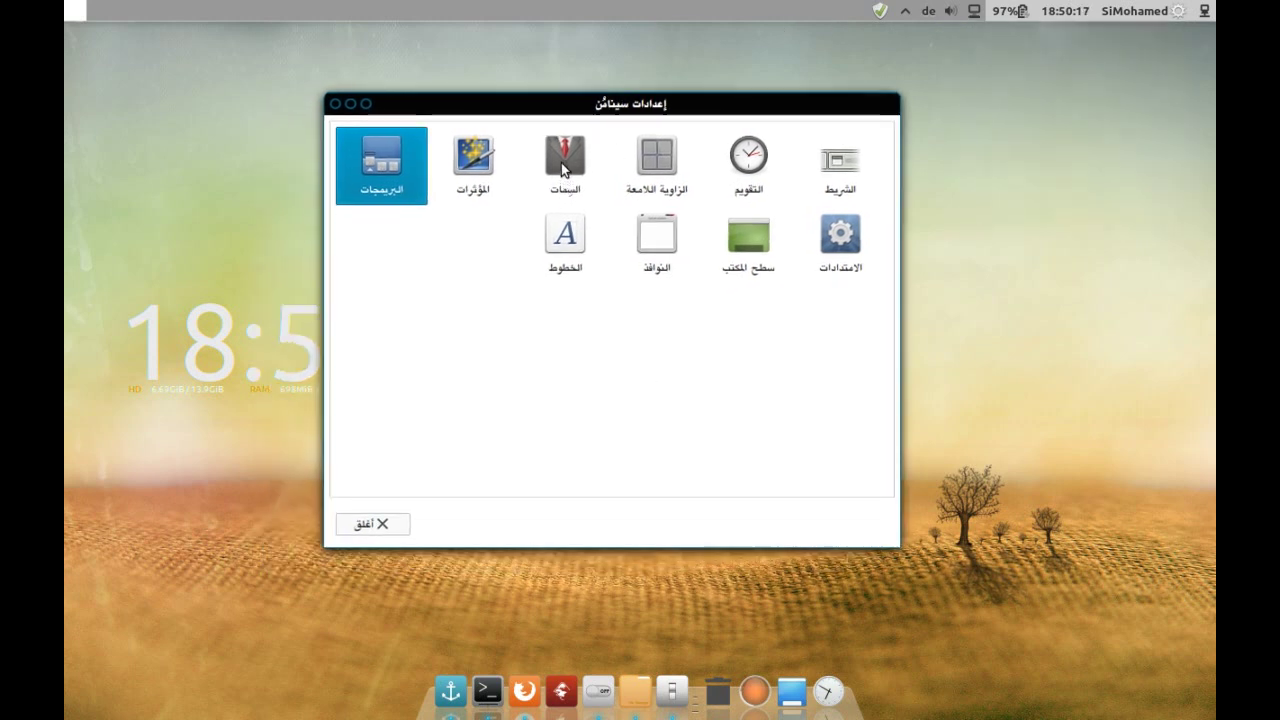
In the Cinnamon theme settings, try the Eleganse theme and switch back to the Cloud theme.
click(567, 162)
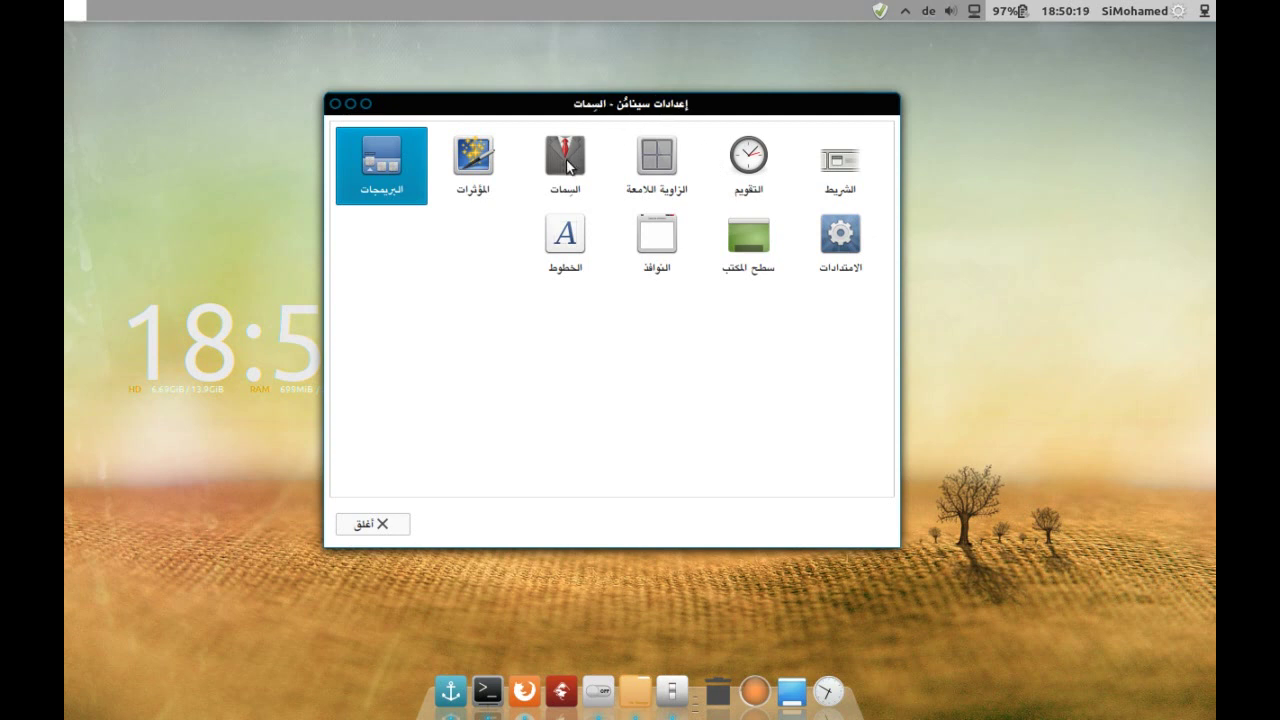
scroll(723, 323, down, 3)
scroll(723, 323, up, 3)
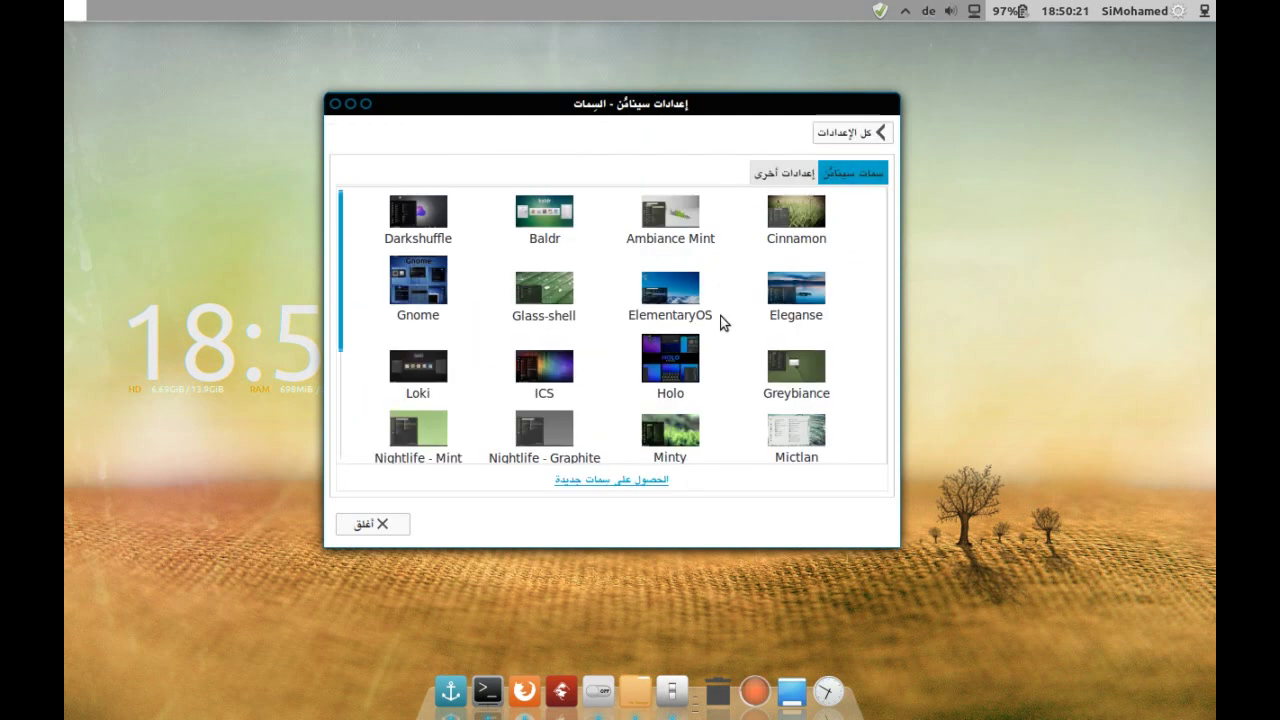
click(781, 292)
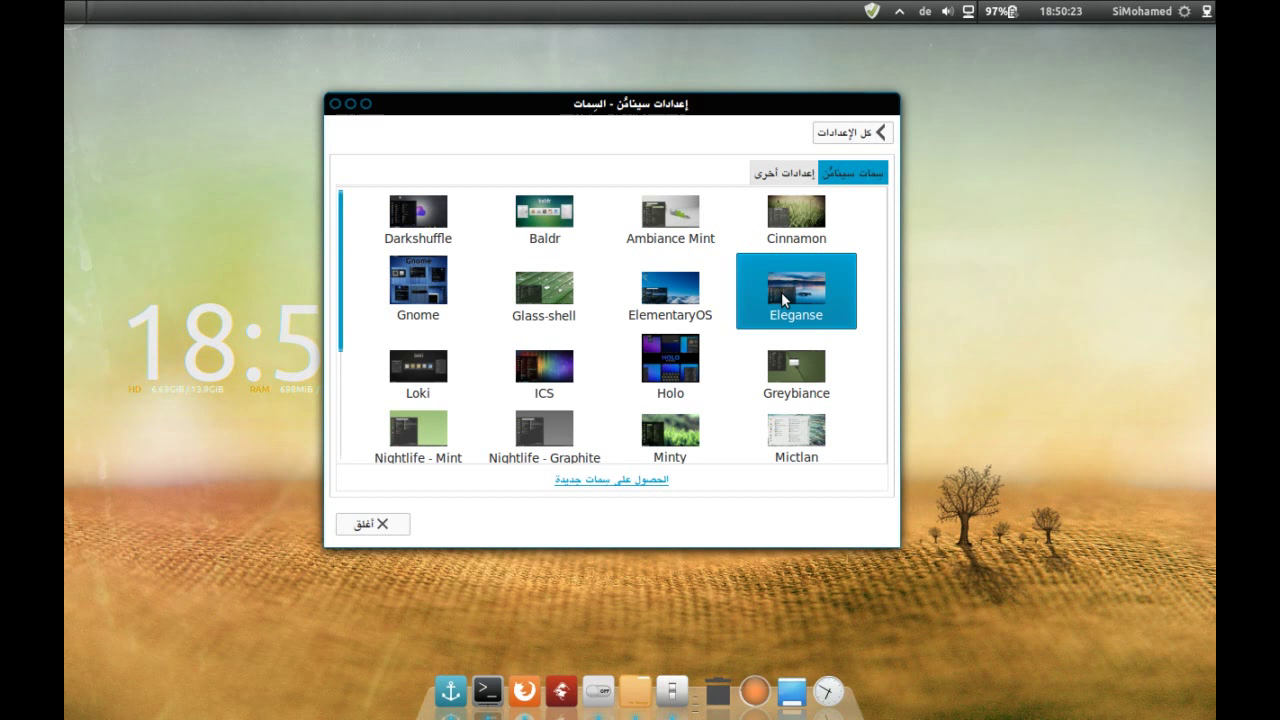
scroll(410, 313, down, 3)
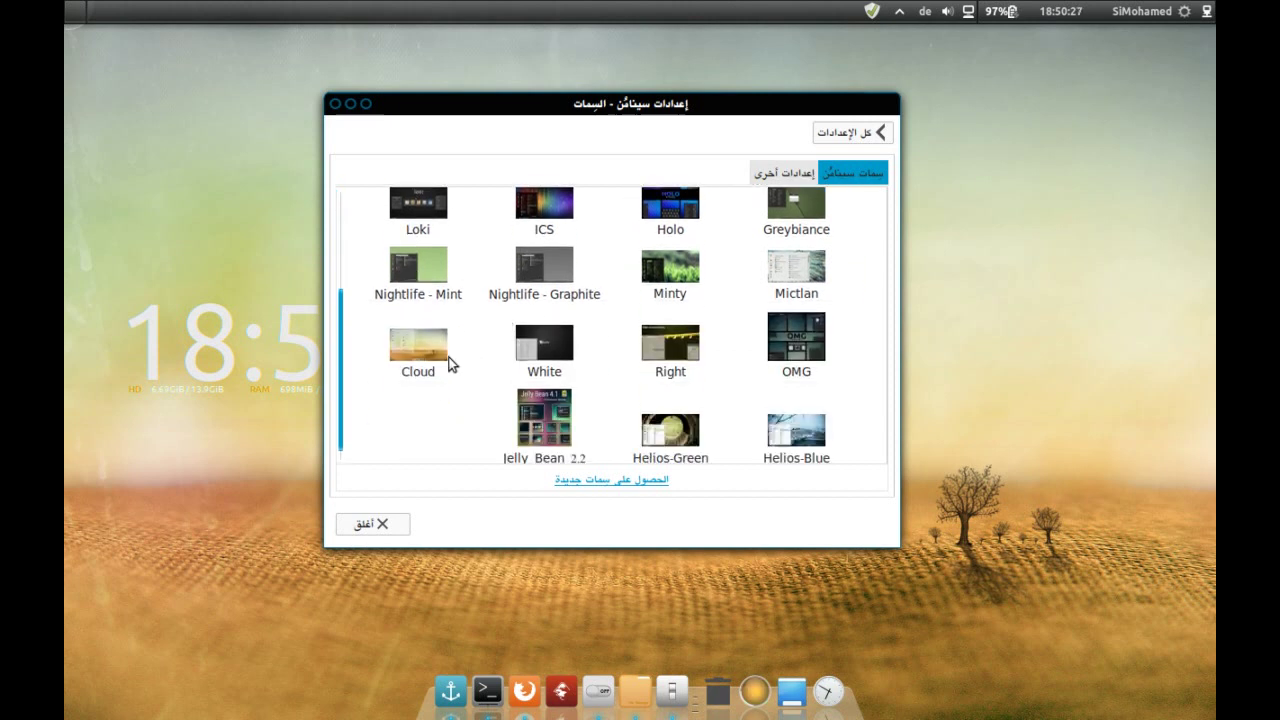
click(424, 358)
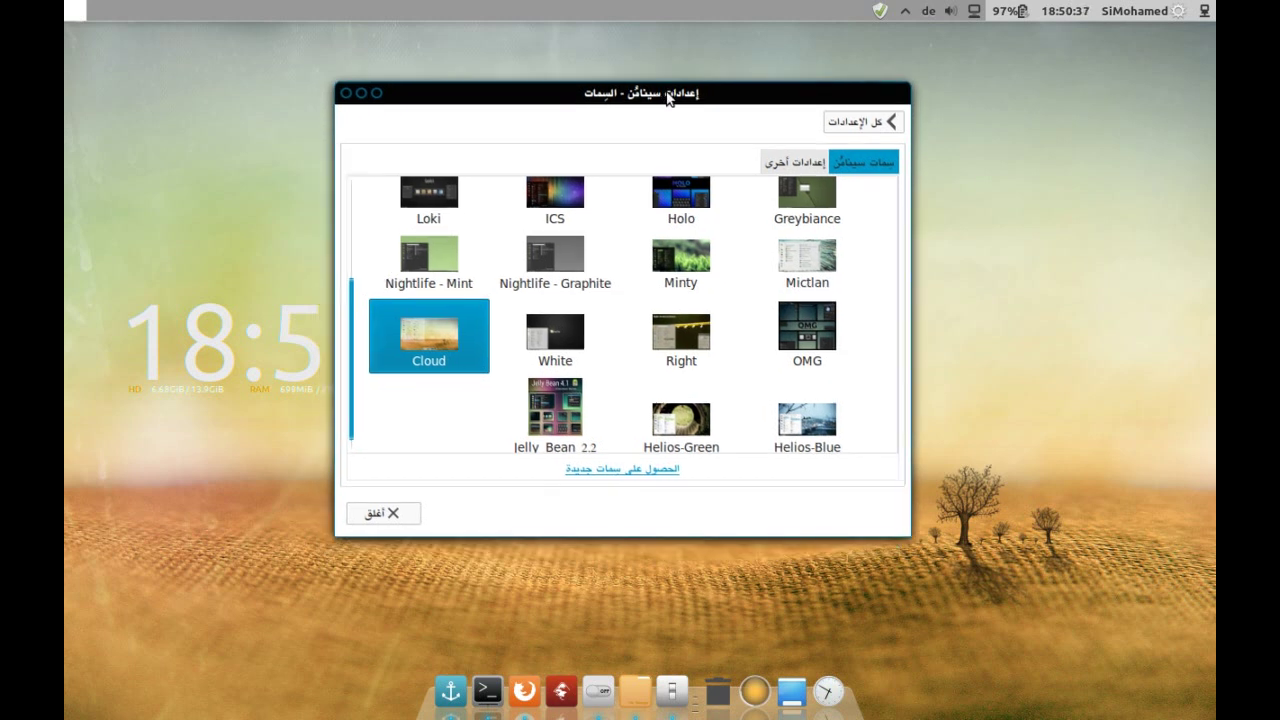
Switch to Firefox and look over the Linux eye-candy course page and the videos on the Mjma3Academy YouTube channel.
click(524, 686)
click(1095, 57)
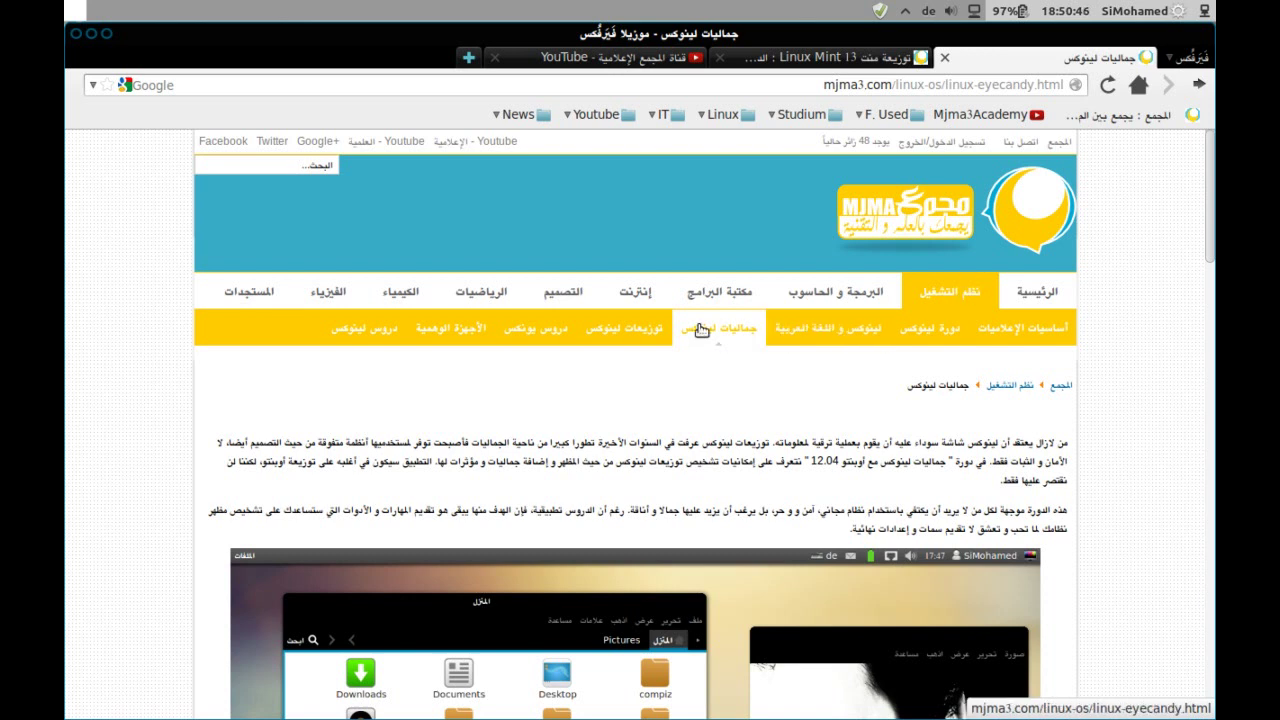
click(615, 57)
scroll(1140, 288, down, 3)
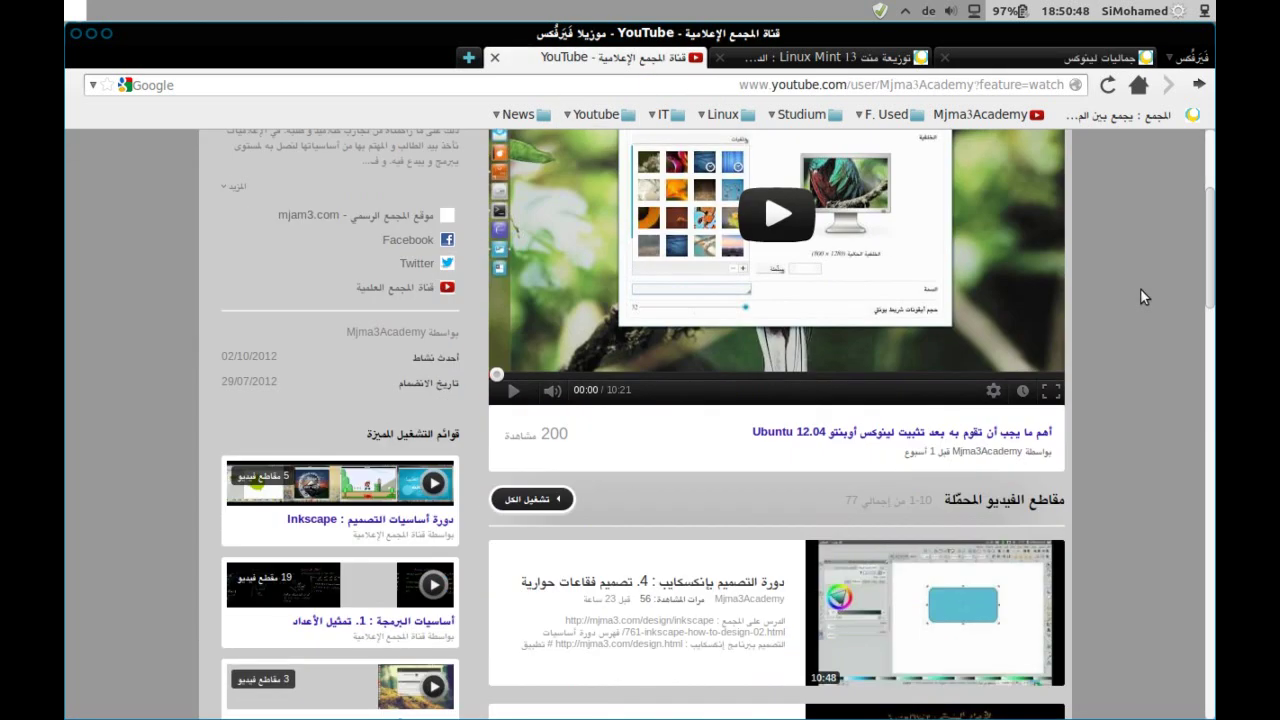
scroll(1140, 288, down, 3)
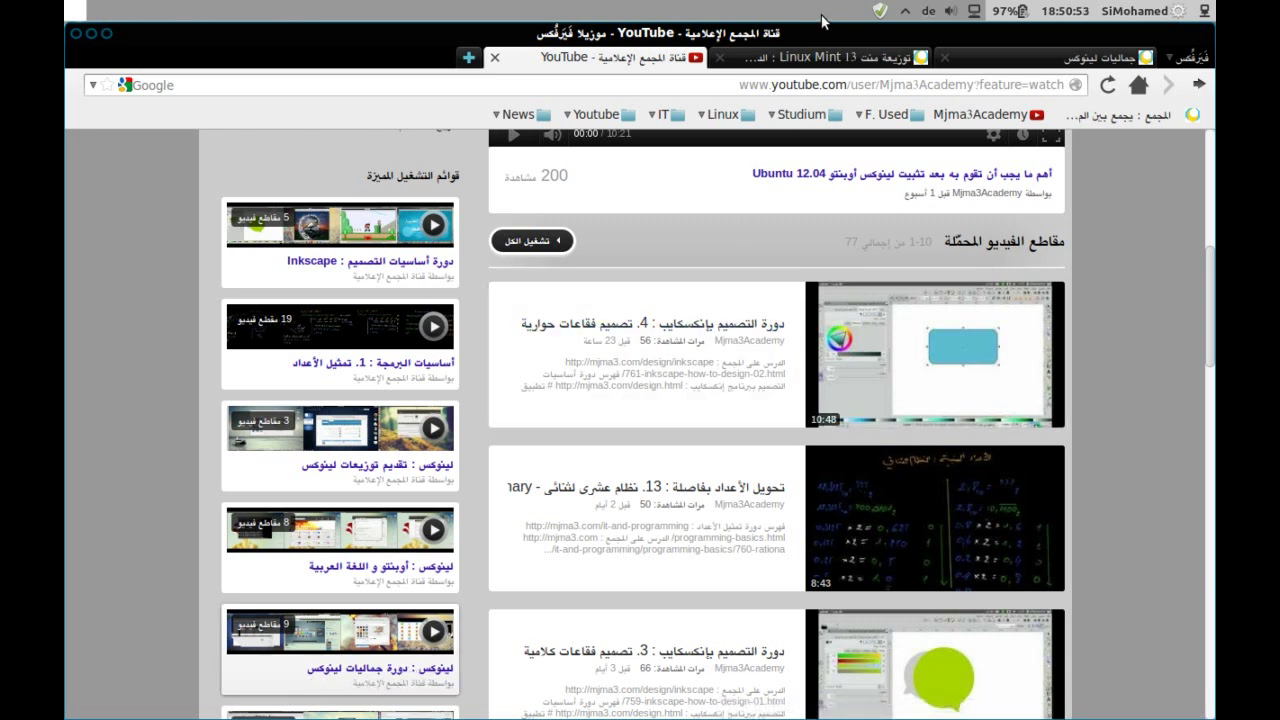
Examine the list of lessons at the end of the Linux eye-candy course page and return to Cinnamon Settings.
click(830, 57)
scroll(1126, 265, down, 5)
click(1038, 60)
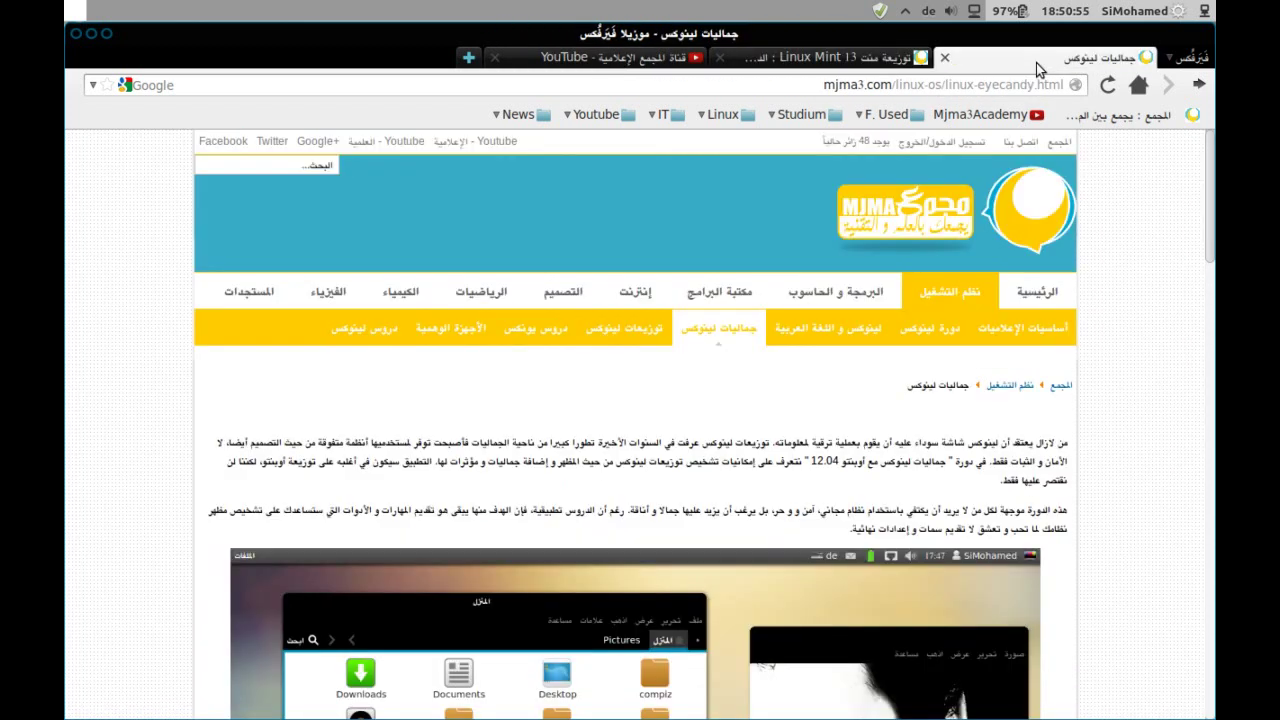
scroll(1147, 306, down, 15)
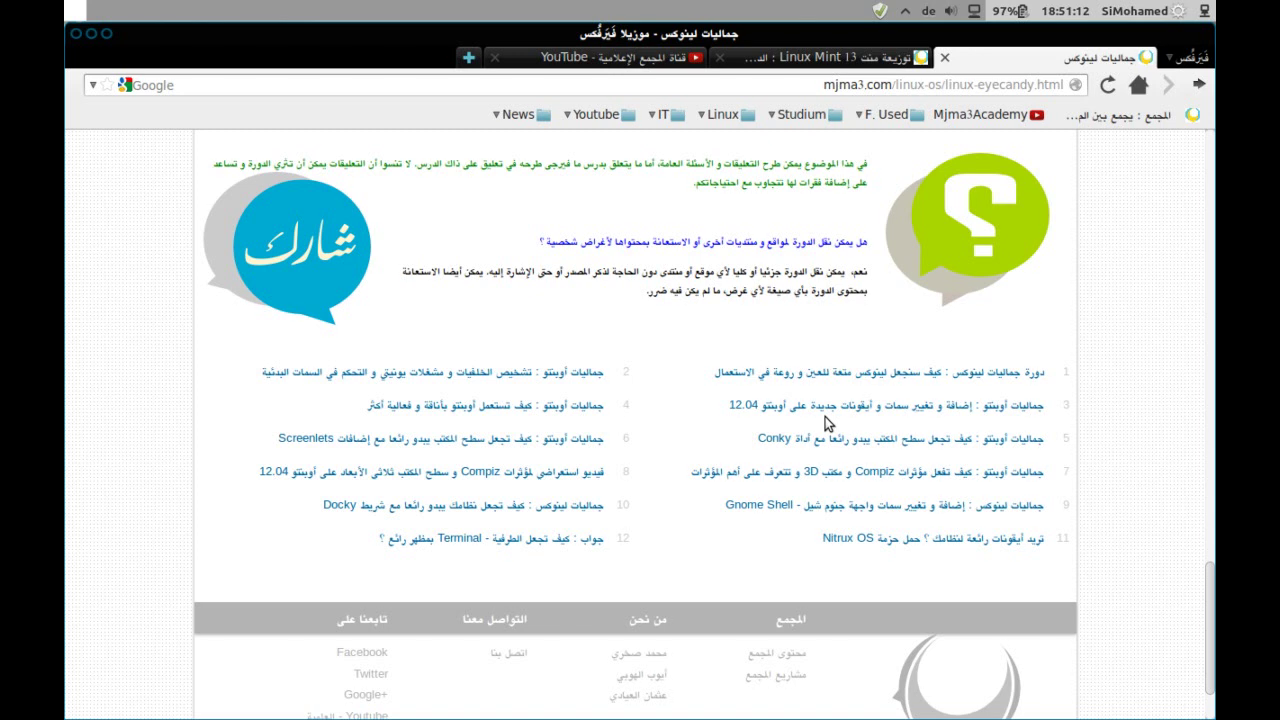
click(108, 33)
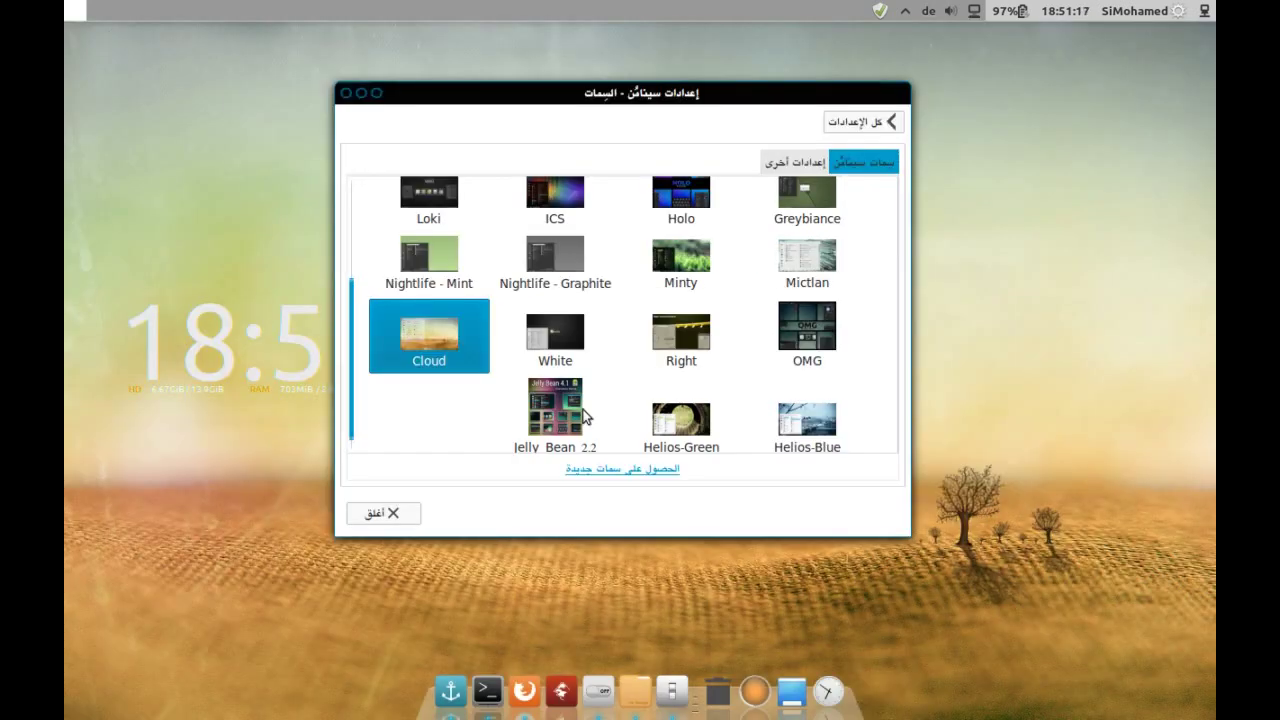
Open the home folder in the file manager, show its hidden files, view the .themes folder and minimize the window.
click(634, 688)
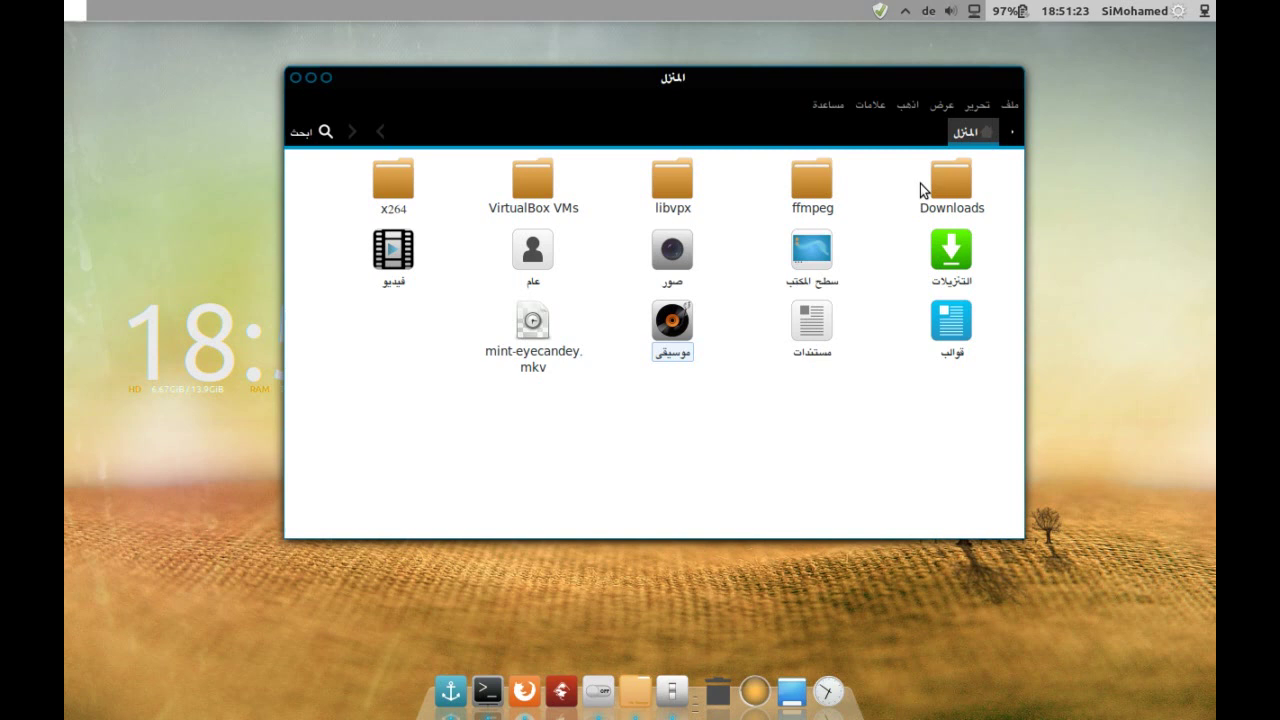
click(757, 452)
key(ctrl+h)
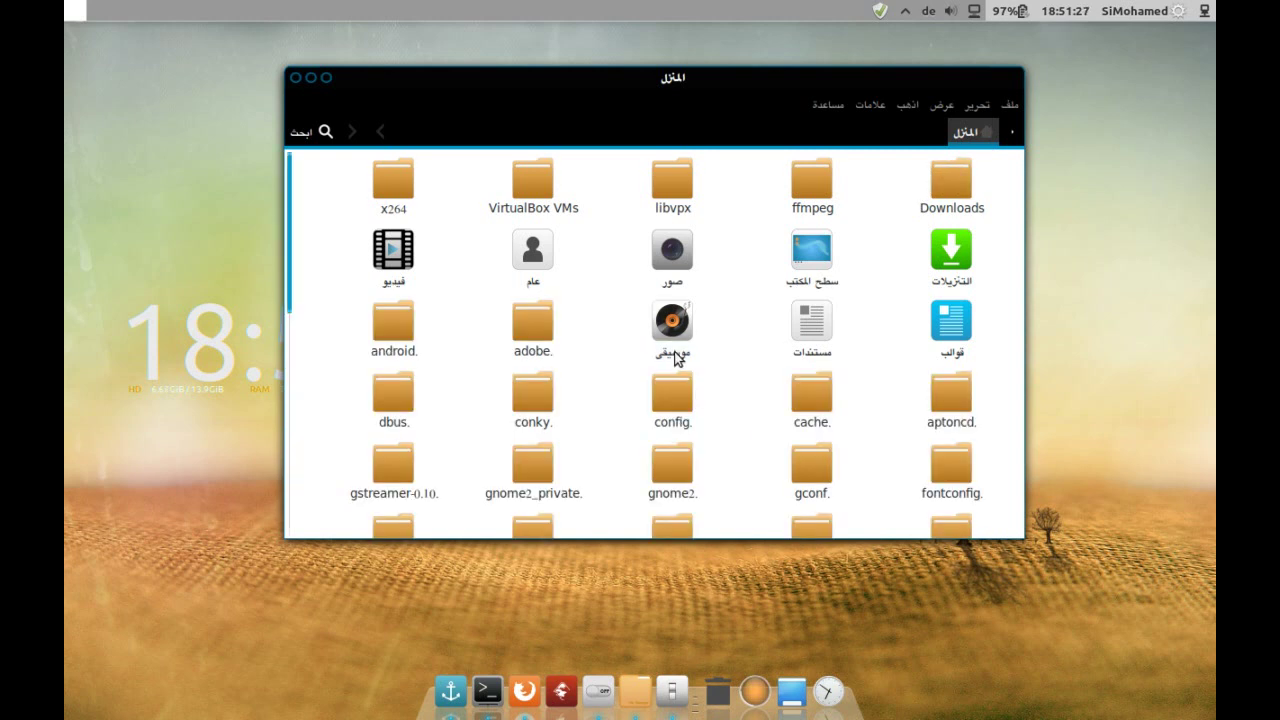
scroll(677, 359, down, 5)
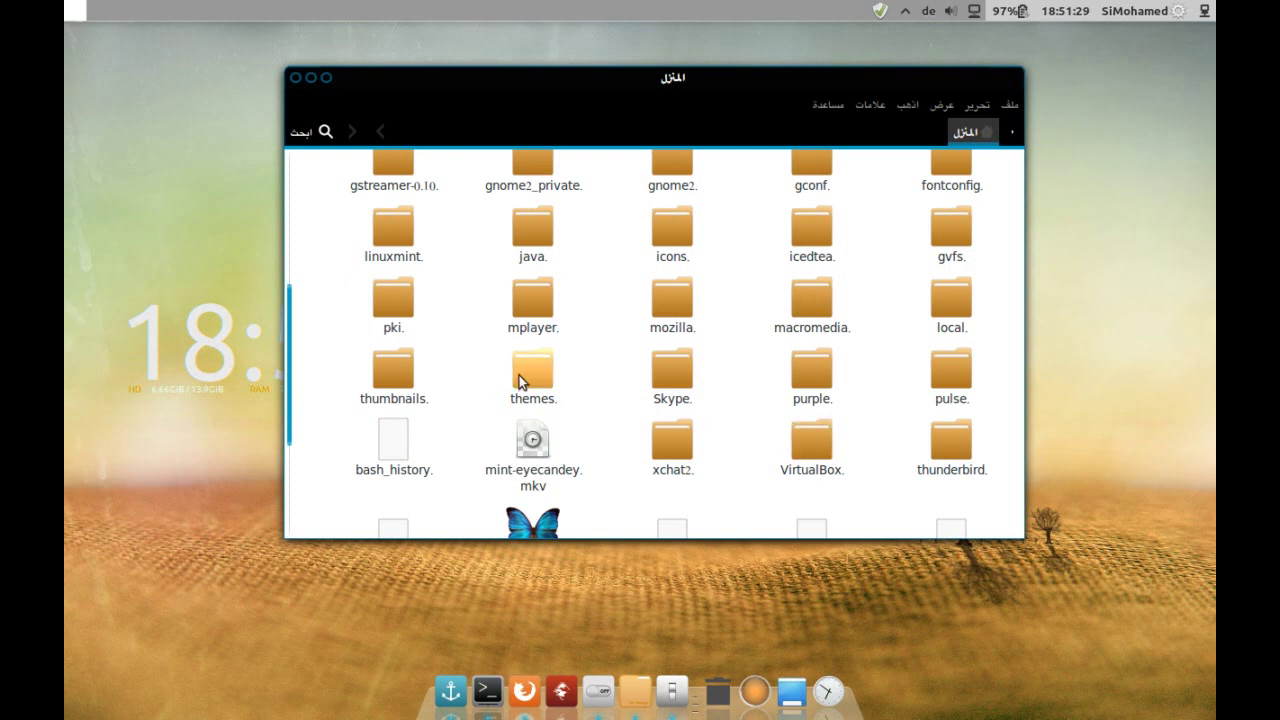
double_click(519, 376)
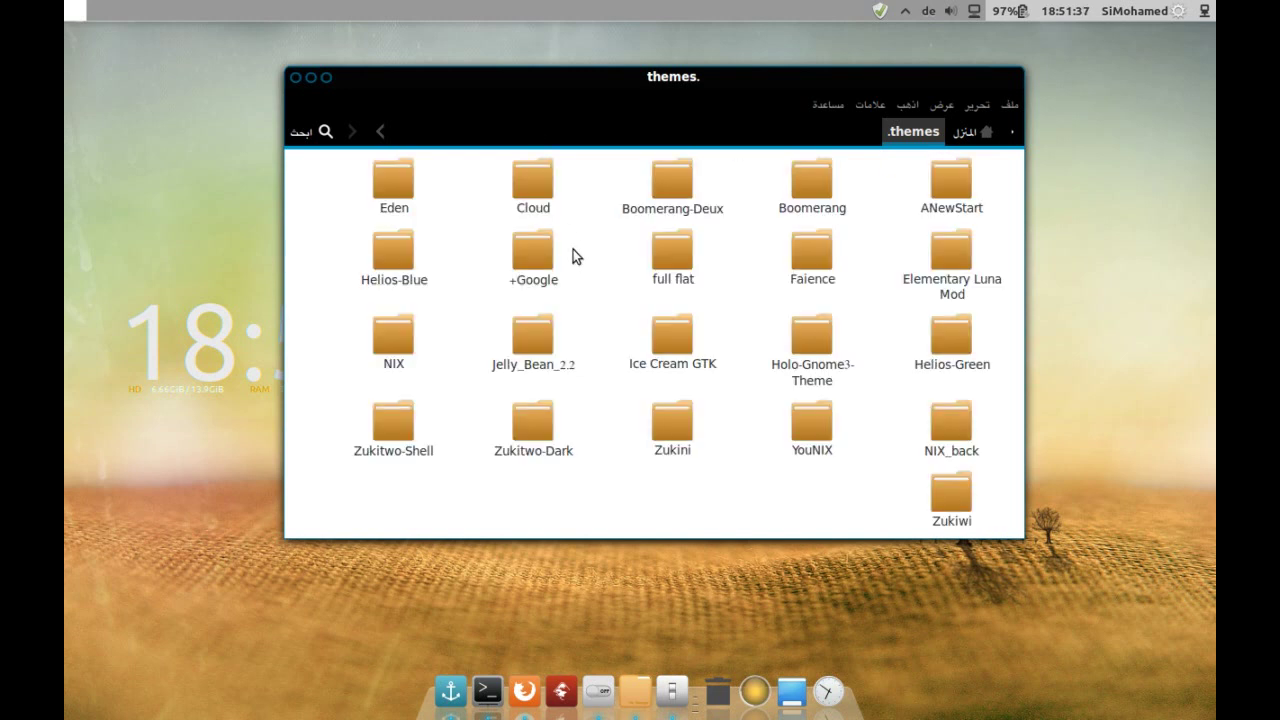
click(326, 77)
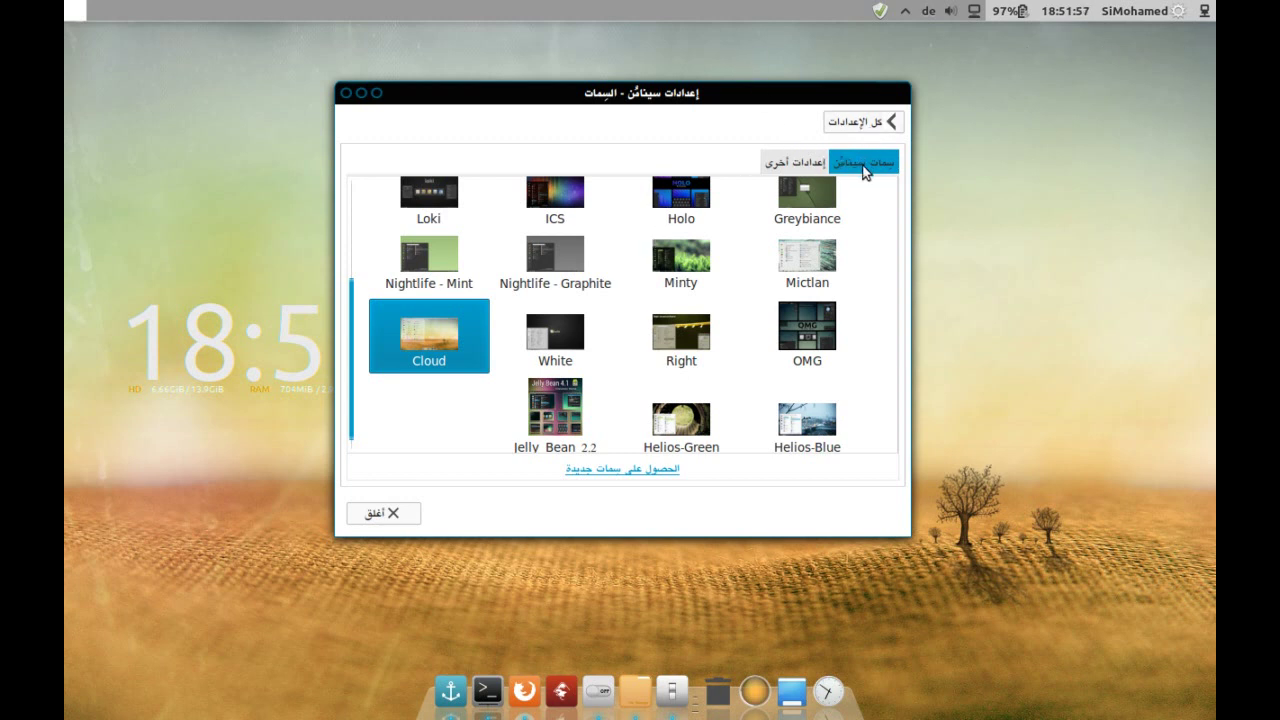
Open the other theme settings in Cinnamon Settings and review the available icon themes and GTK+ themes, keeping NIX_back for GTK+.
click(800, 168)
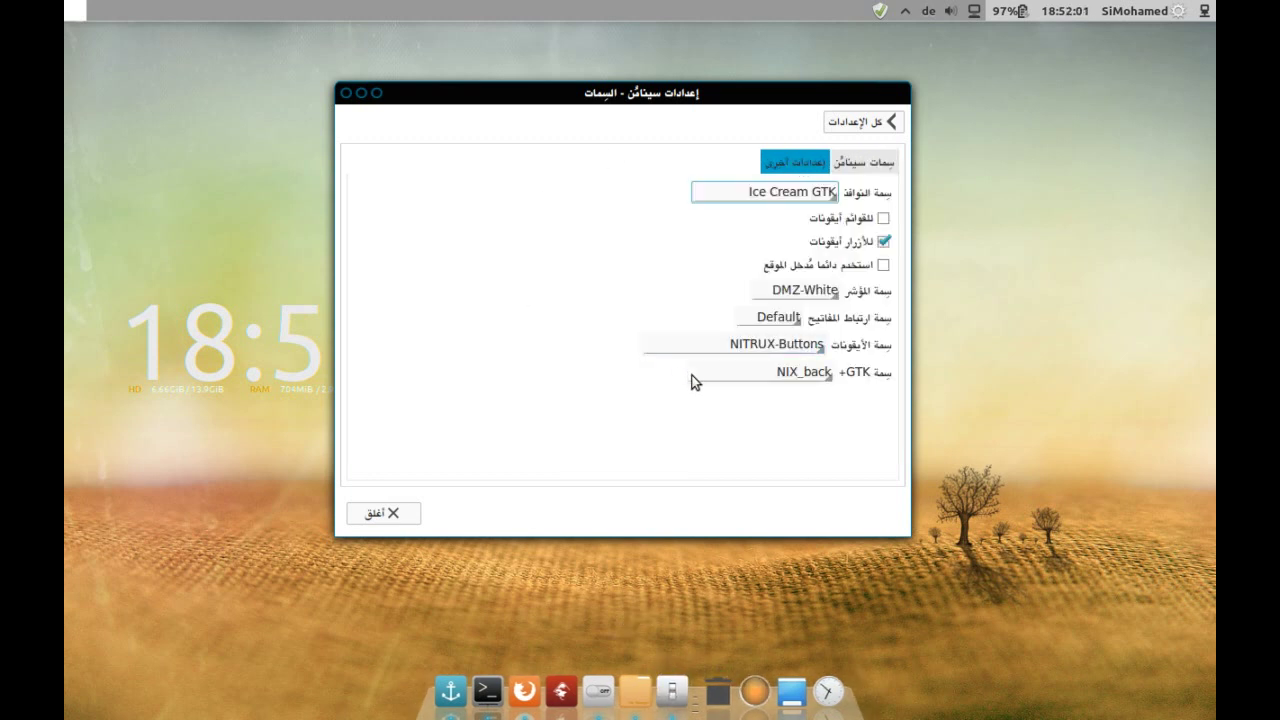
click(794, 344)
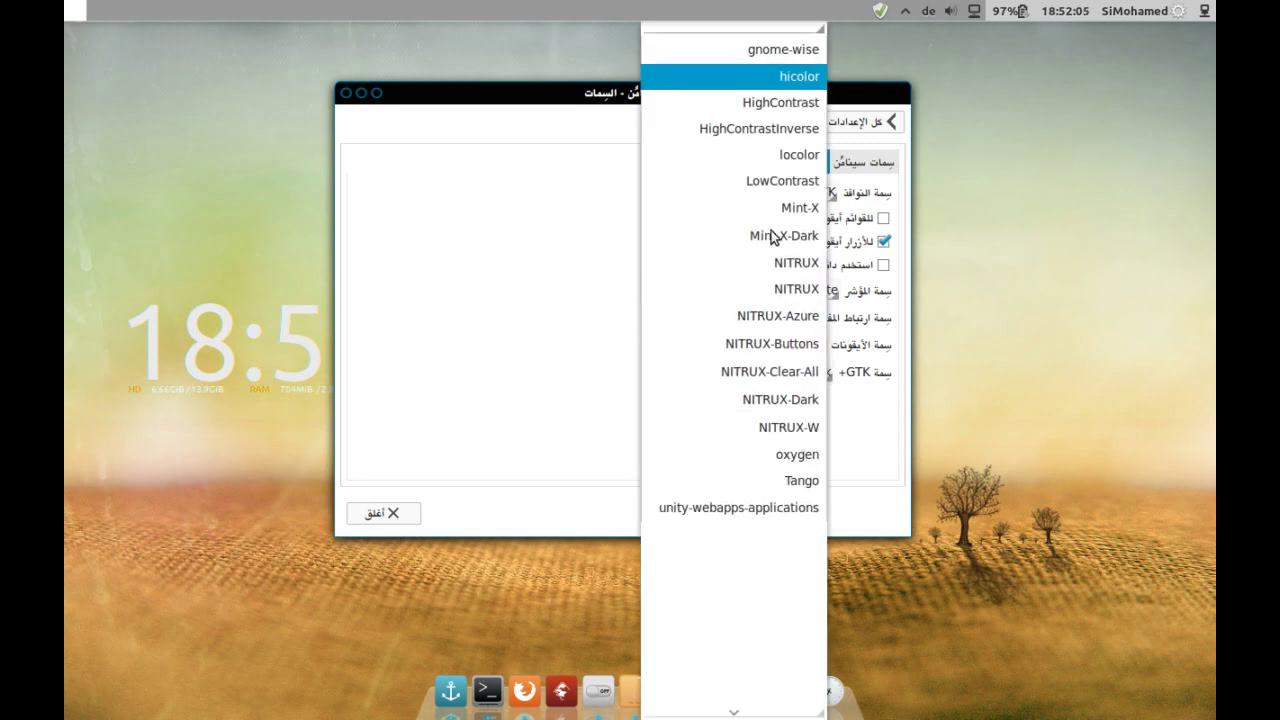
click(494, 289)
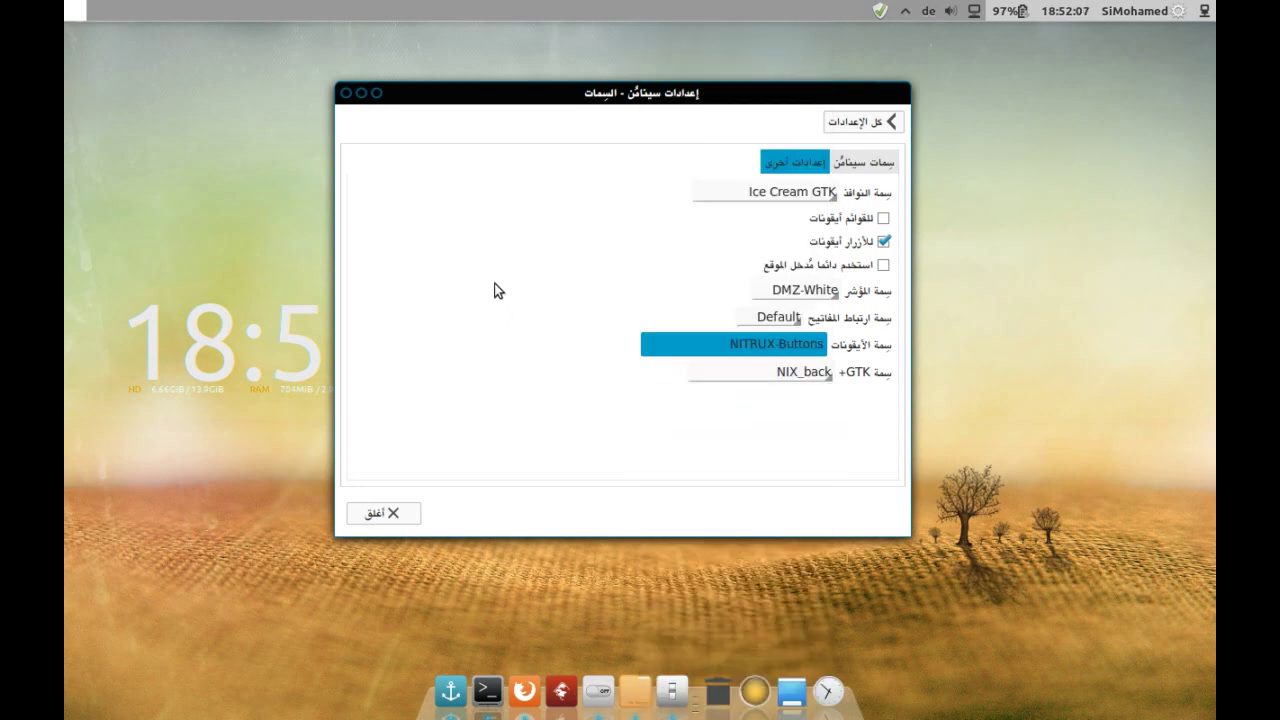
click(784, 372)
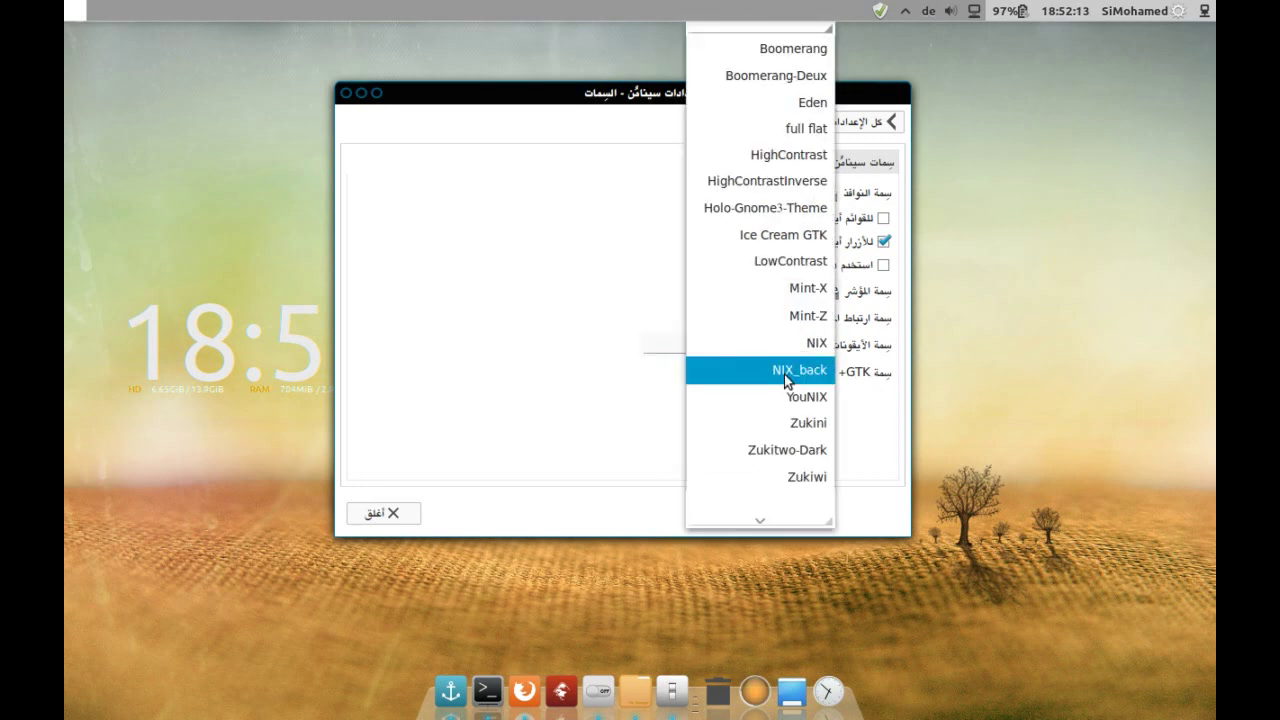
click(784, 372)
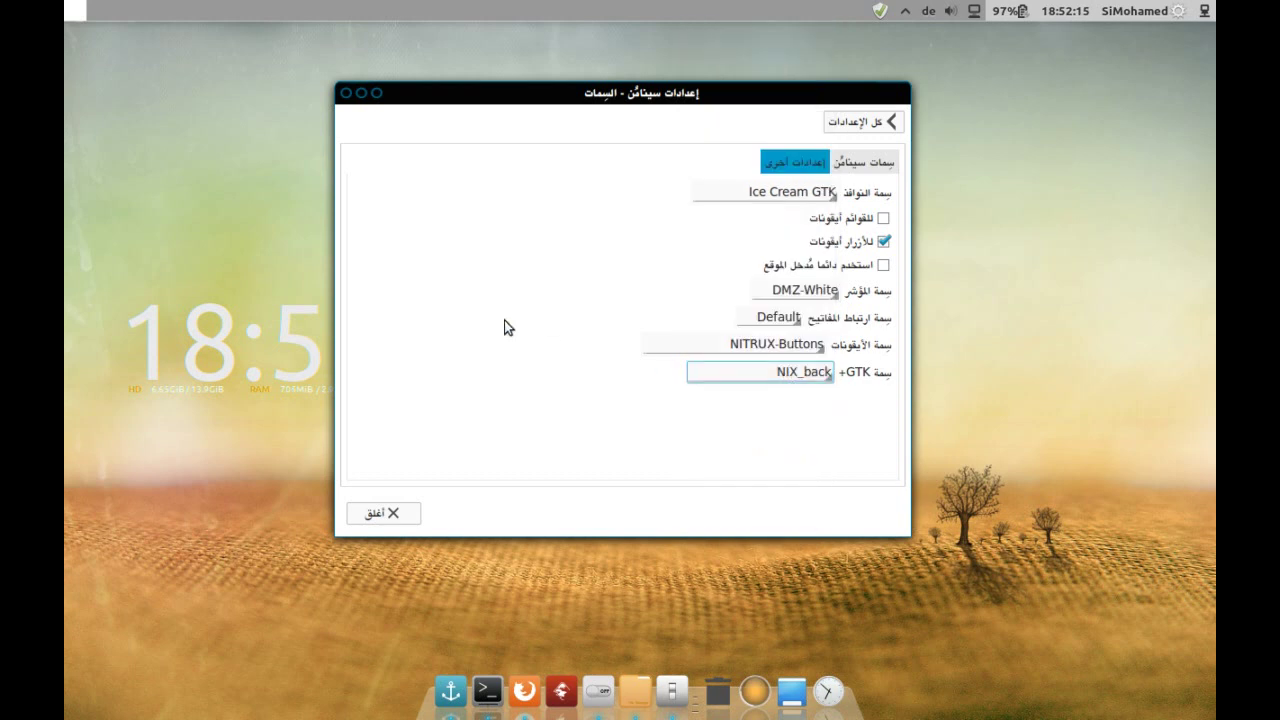
Restore the .themes folder window, reposition it slightly and minimize the Cinnamon Settings window.
click(626, 669)
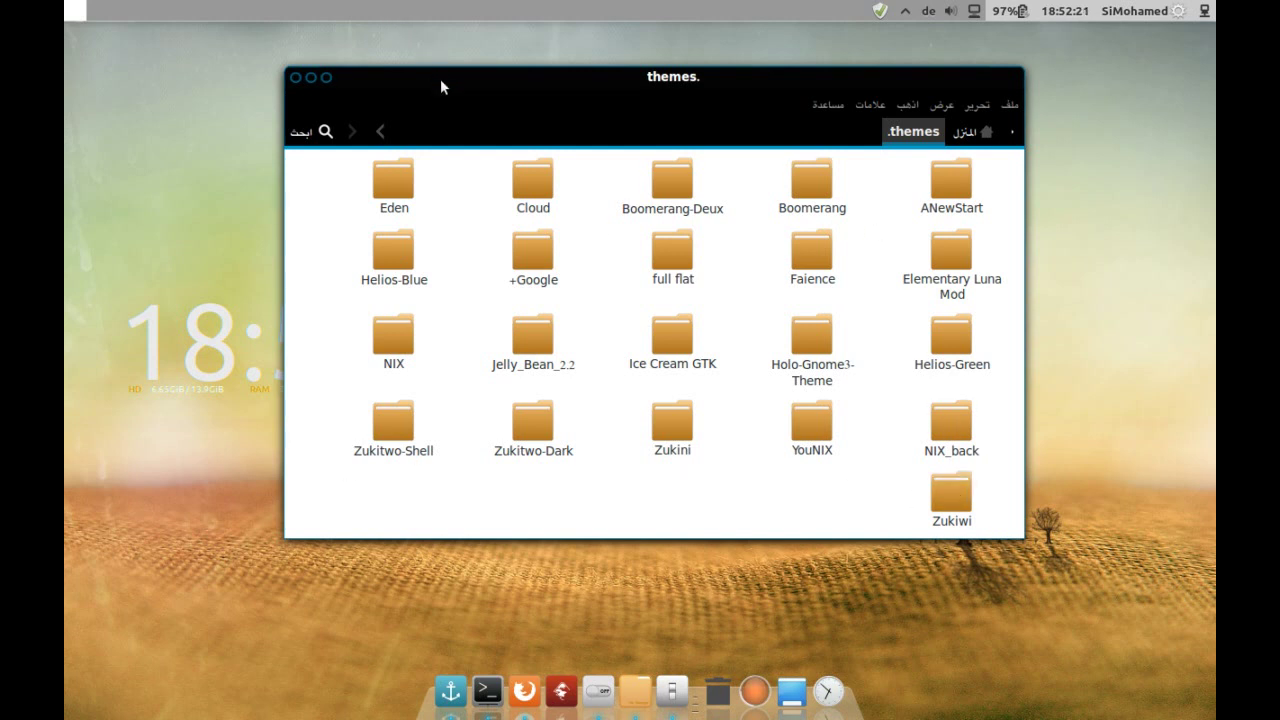
drag(440, 78, 400, 57)
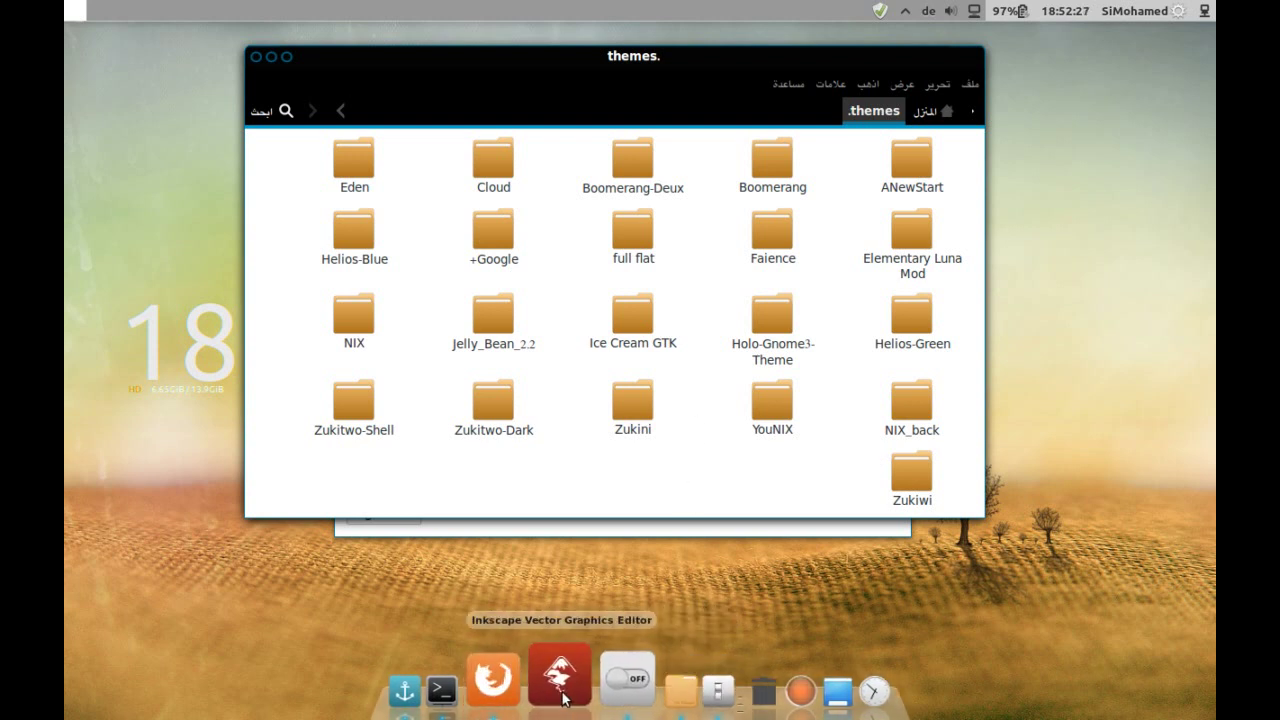
click(597, 681)
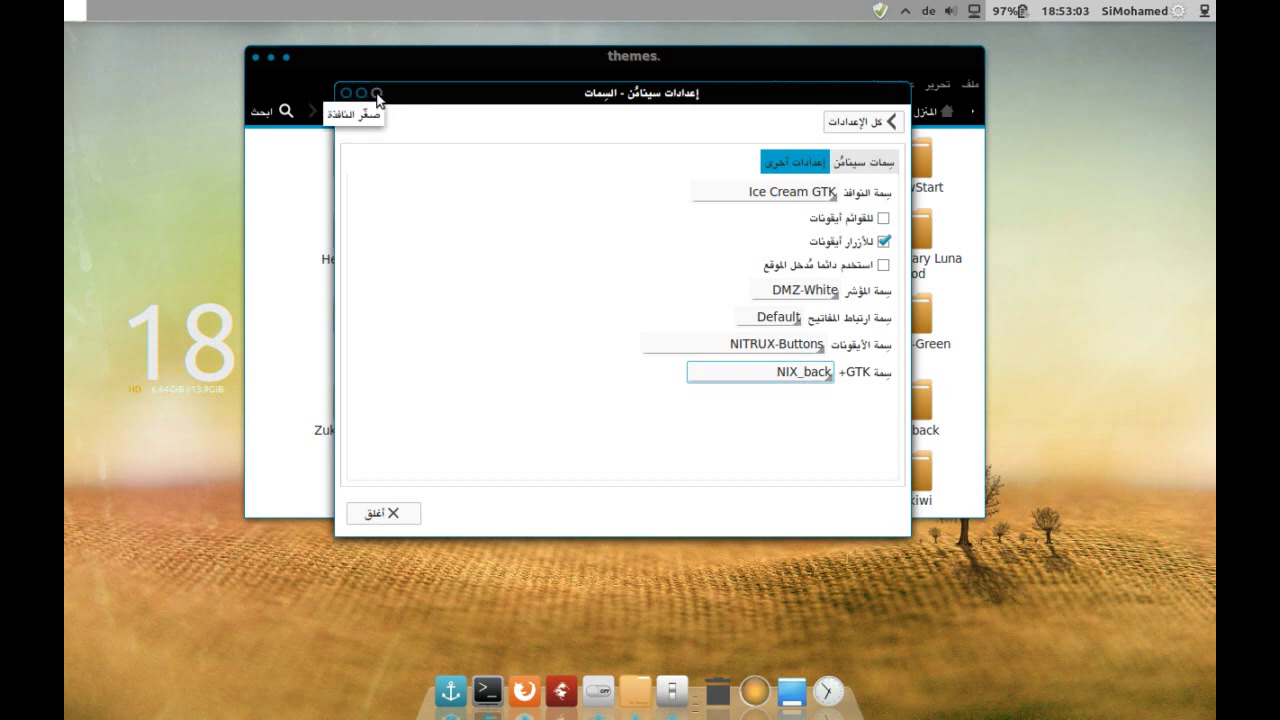
click(377, 94)
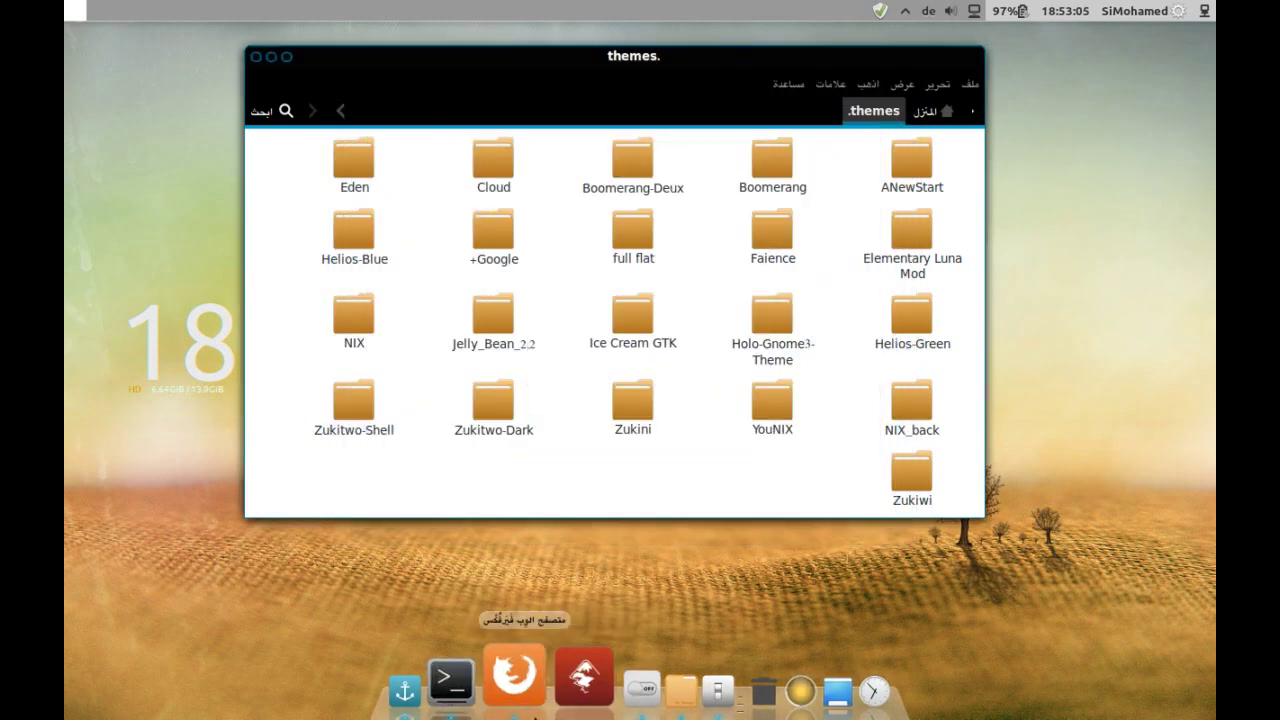
Switch to Firefox to check the lesson on adding themes and icons, and minimize both Firefox and the .themes window.
click(514, 680)
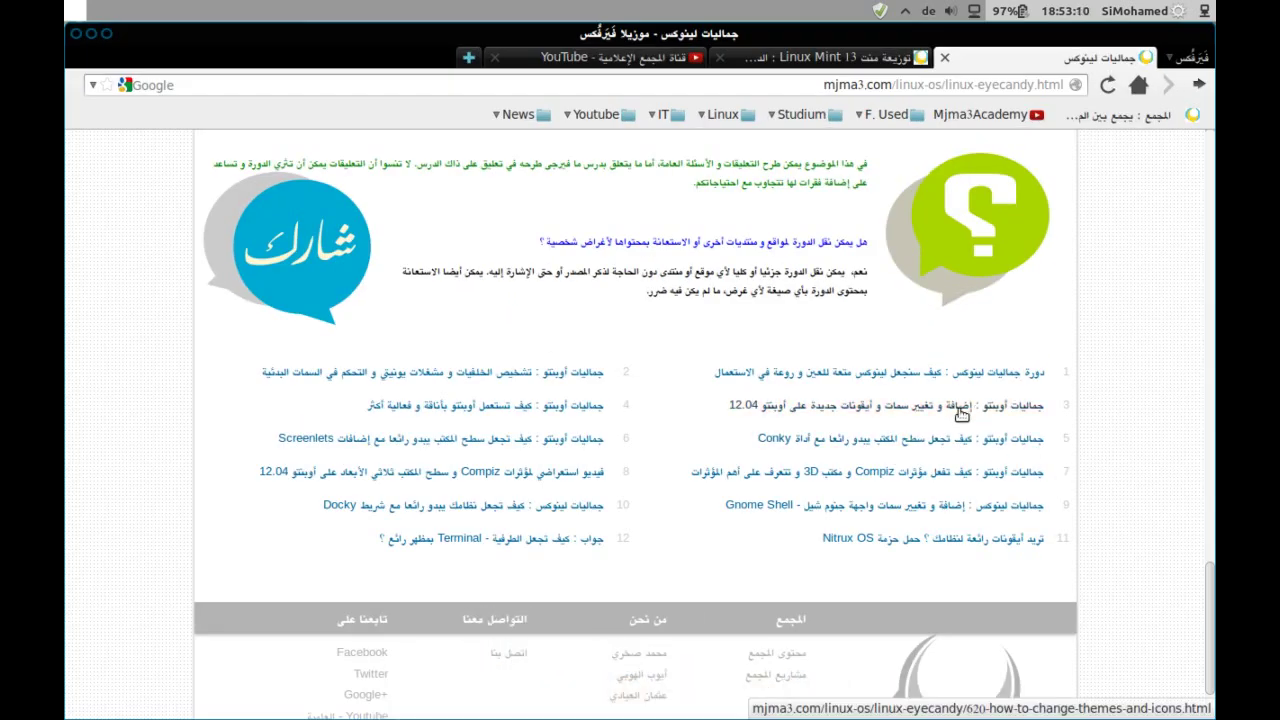
mouse_move(520, 700)
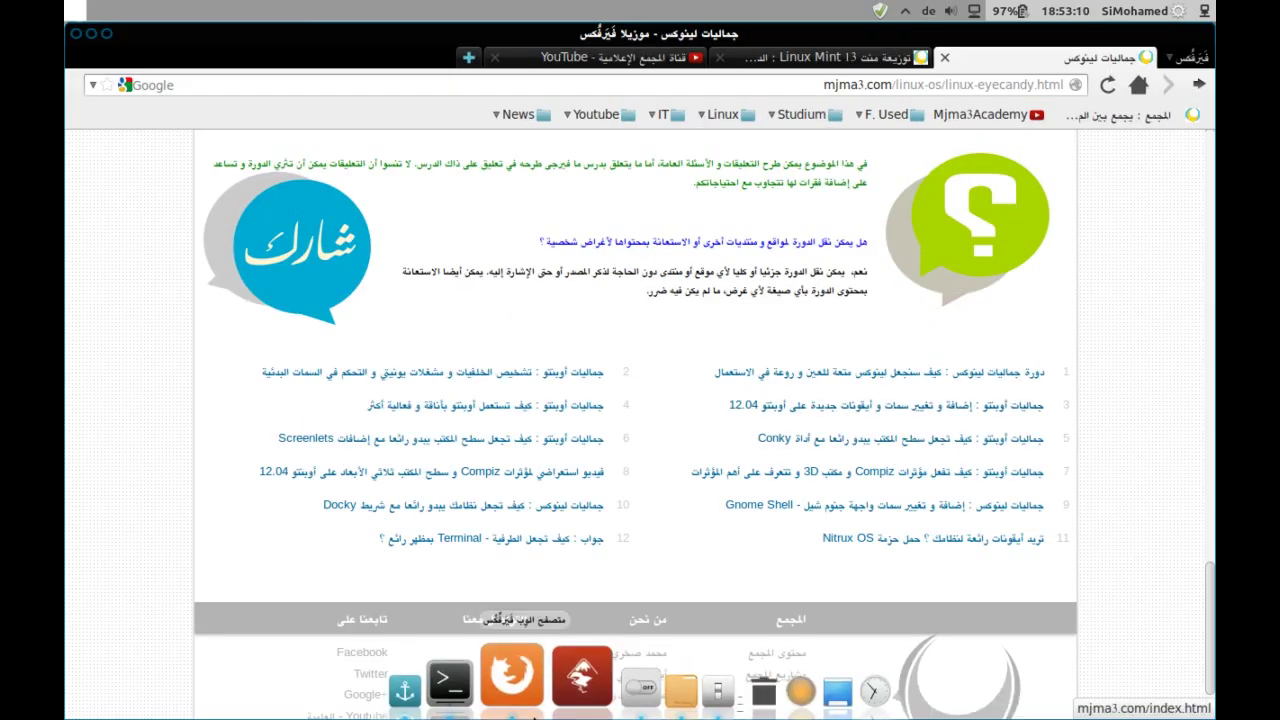
click(525, 688)
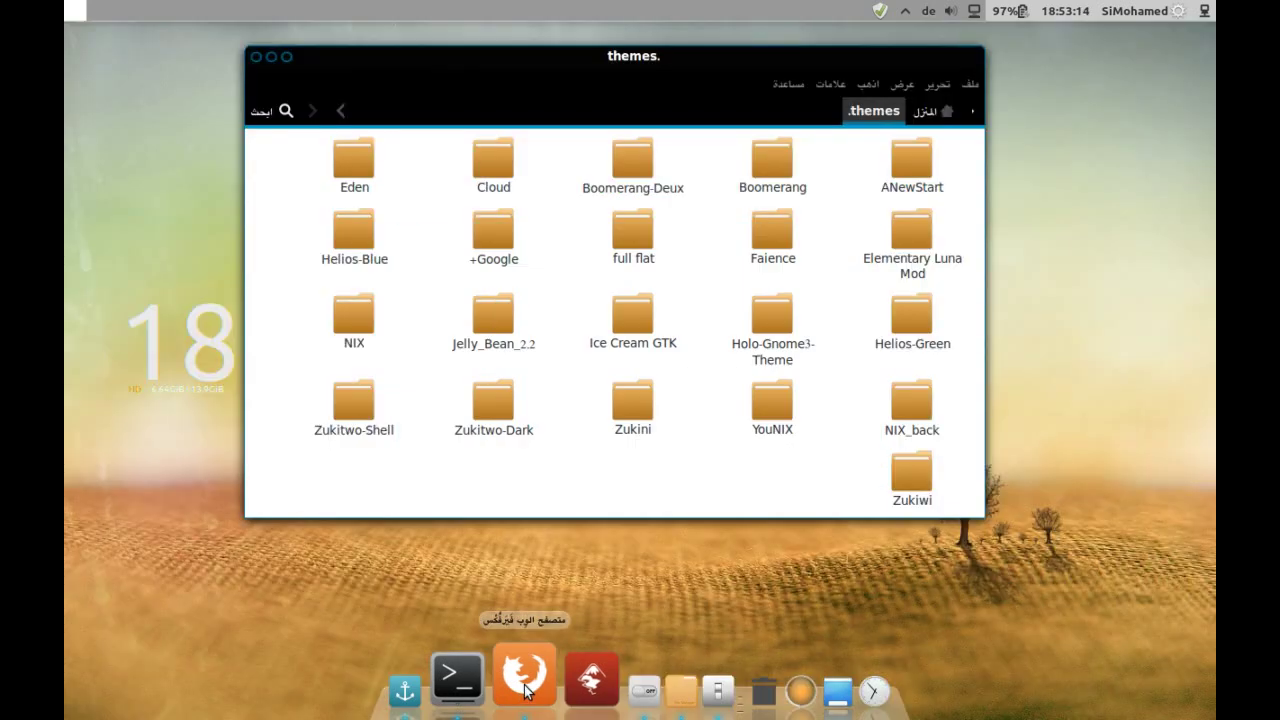
click(286, 57)
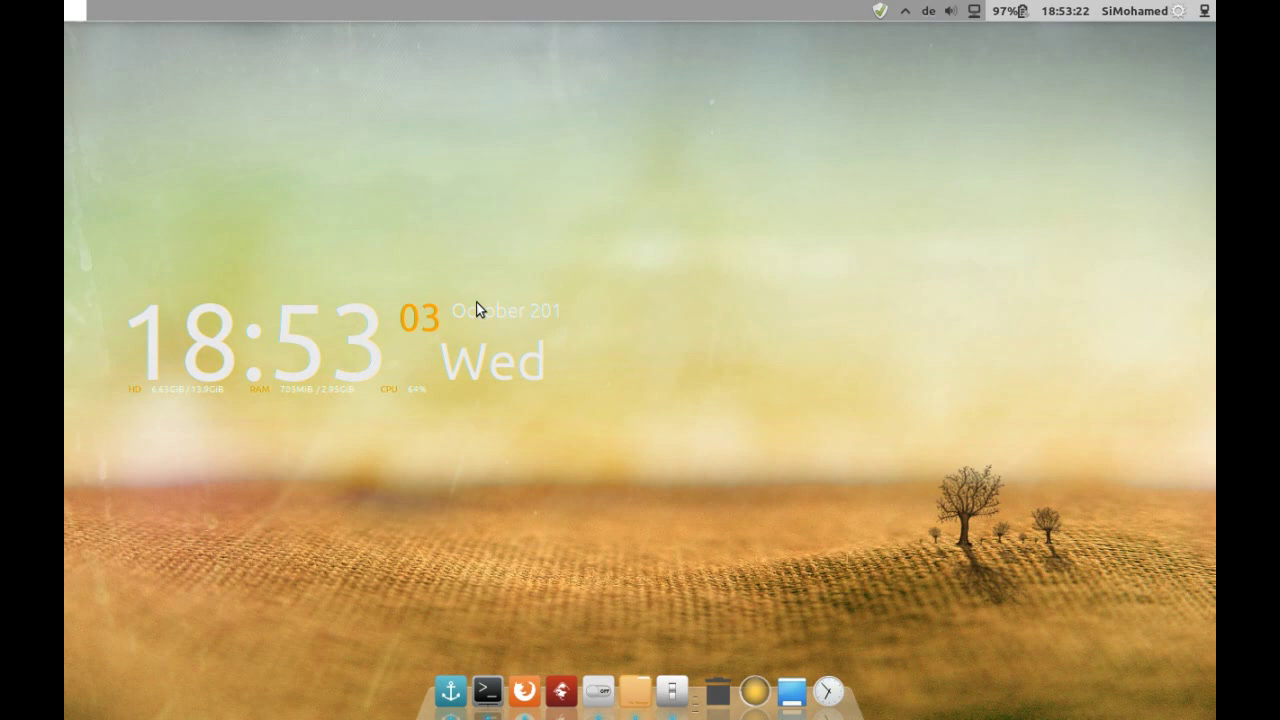
Switch to Firefox to check the Conky lesson in the course's lesson list and return to the desktop.
click(524, 690)
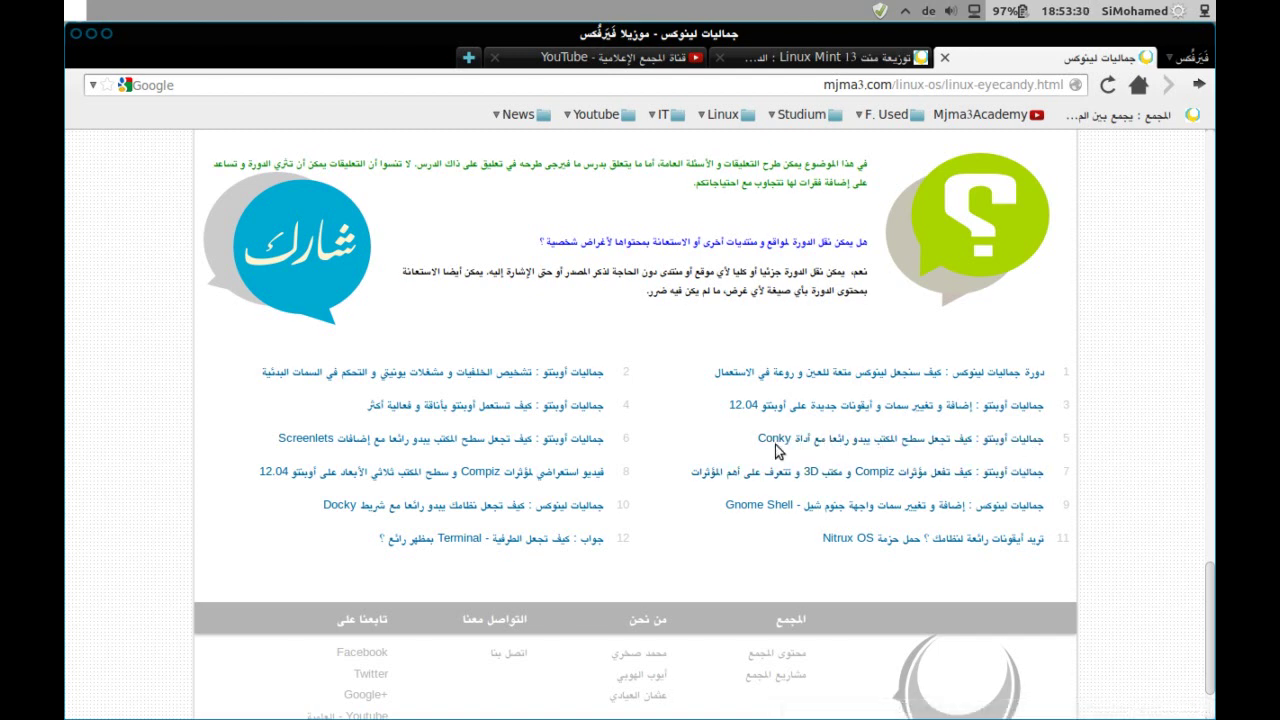
mouse_move(478, 717)
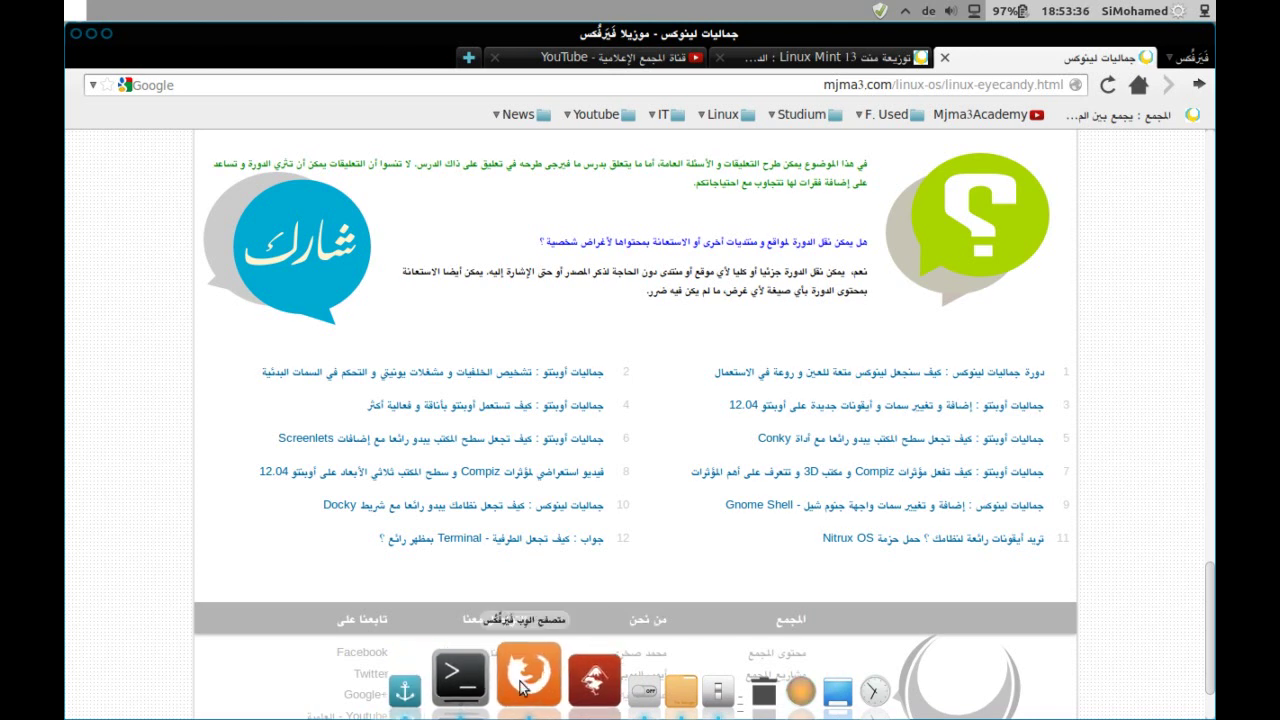
click(523, 683)
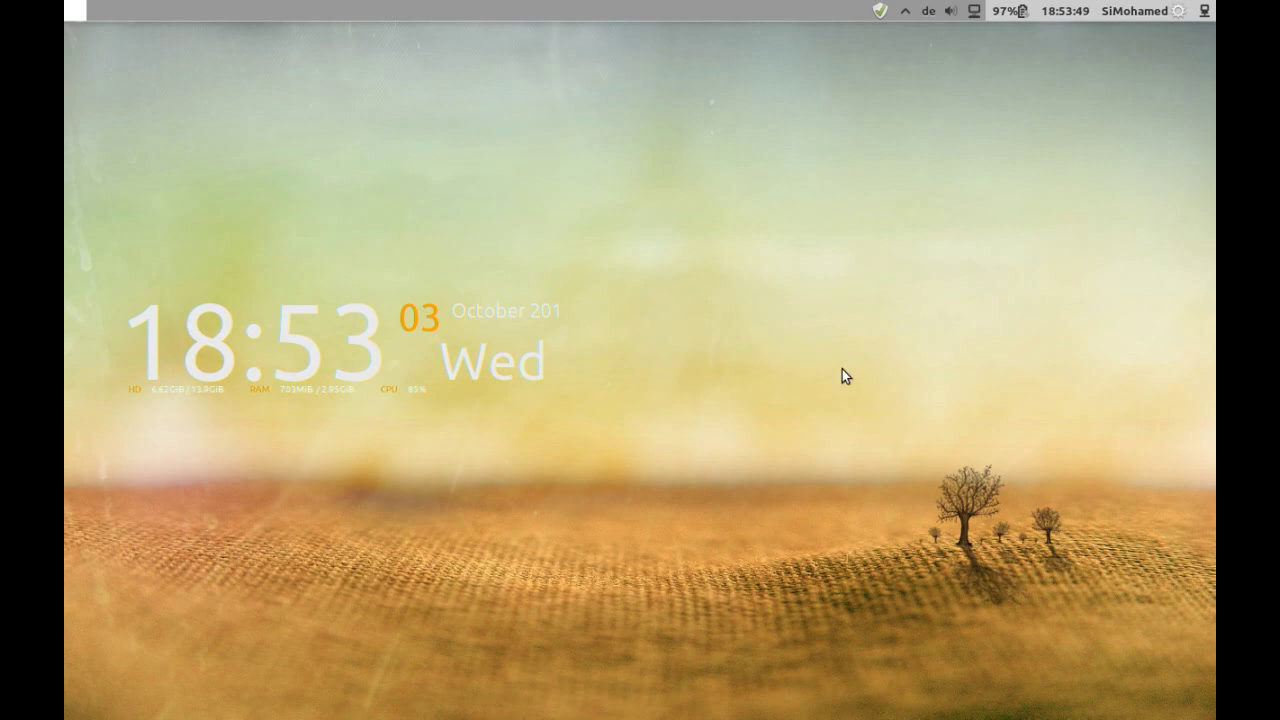
Check the network applet's connection list and the main menu's application categories on the panel, closing both.
click(1205, 11)
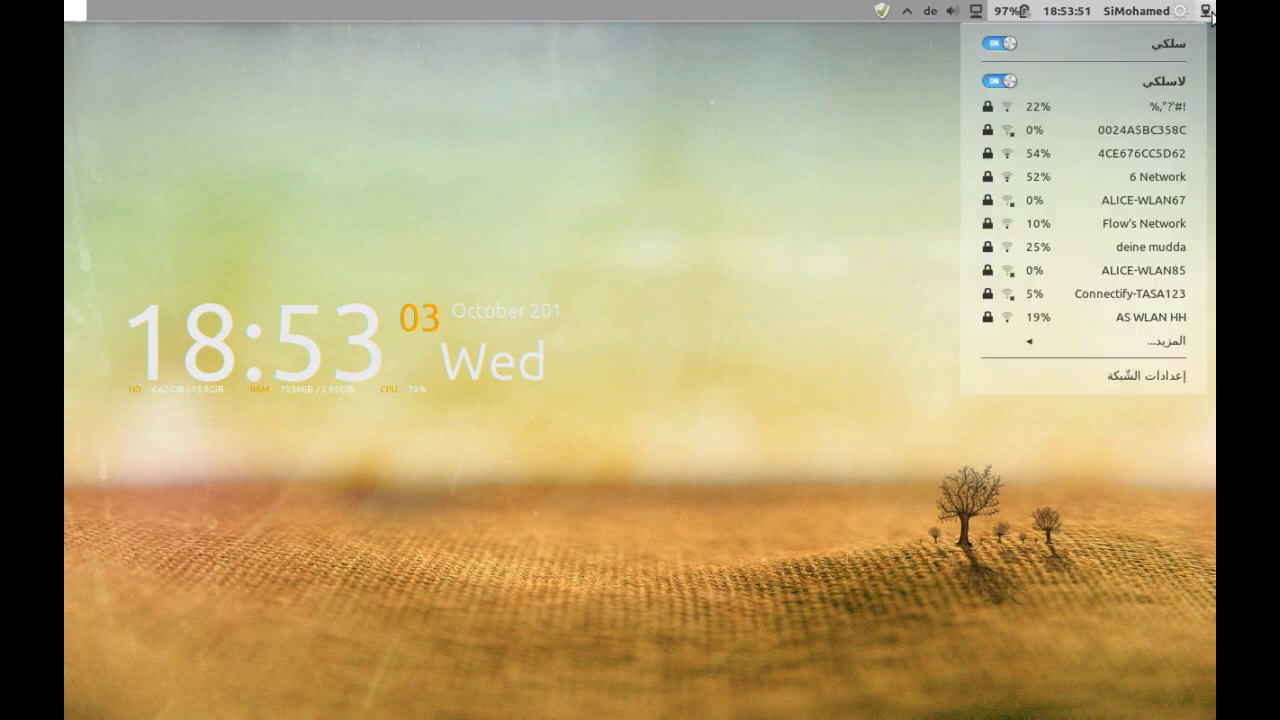
click(1122, 12)
click(1122, 12)
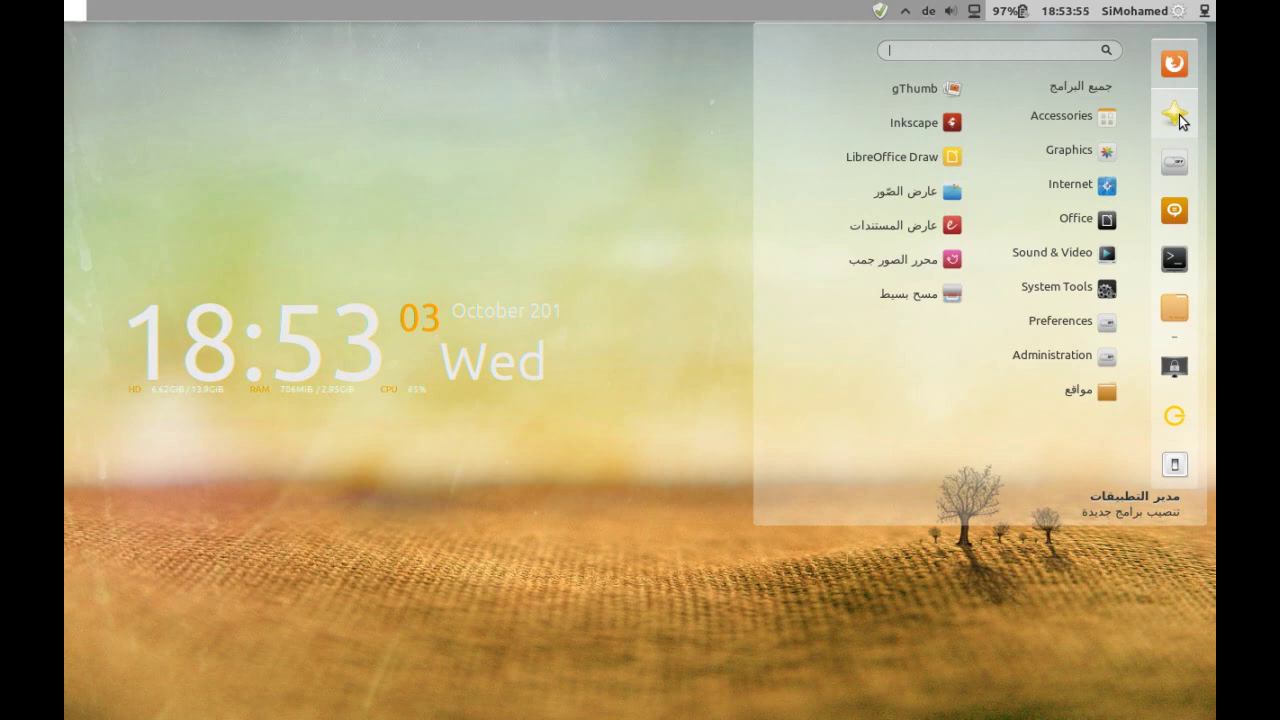
click(575, 177)
Switch to Firefox and look at the Docky and Compiz entries in the course's lesson list.
mouse_move(485, 710)
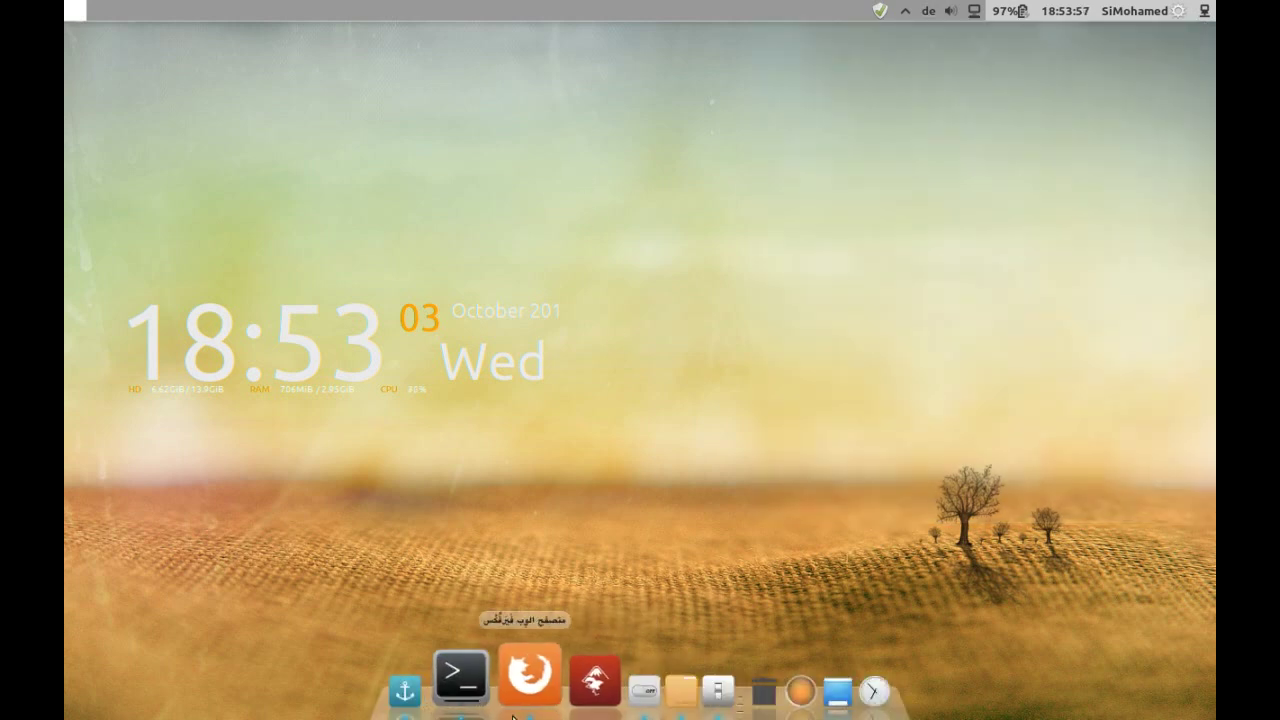
click(532, 688)
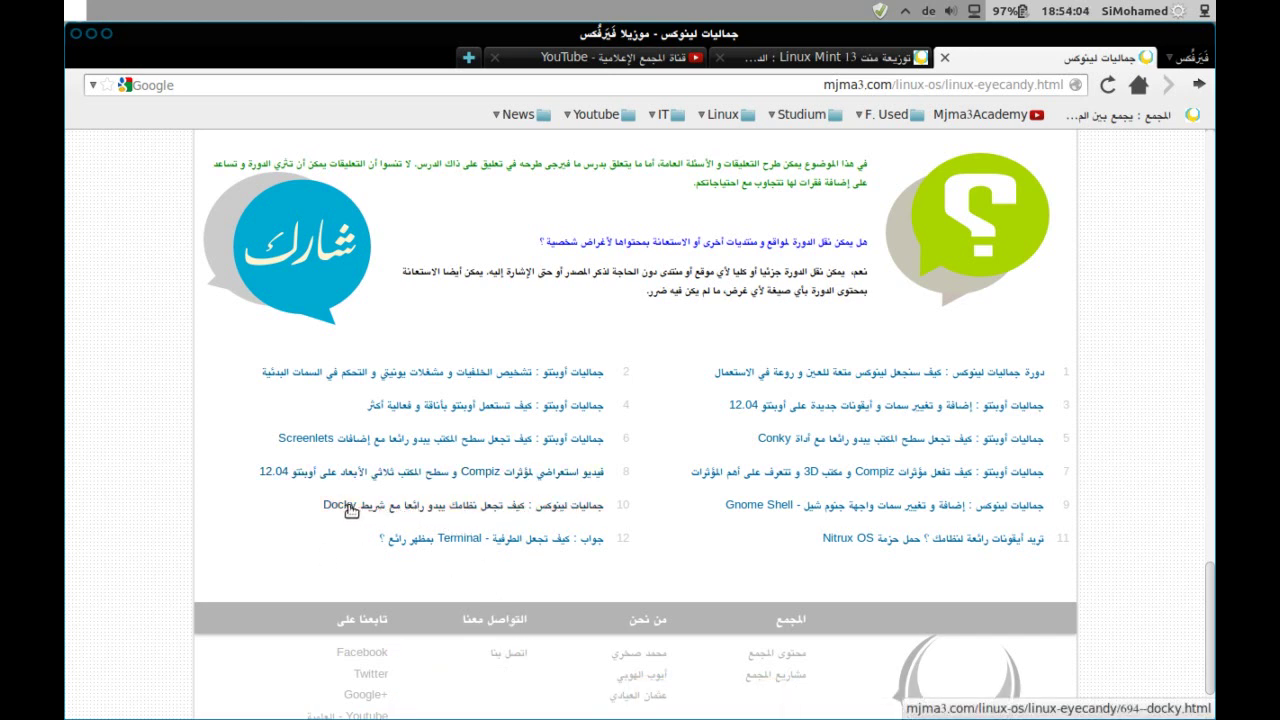
mouse_move(680, 712)
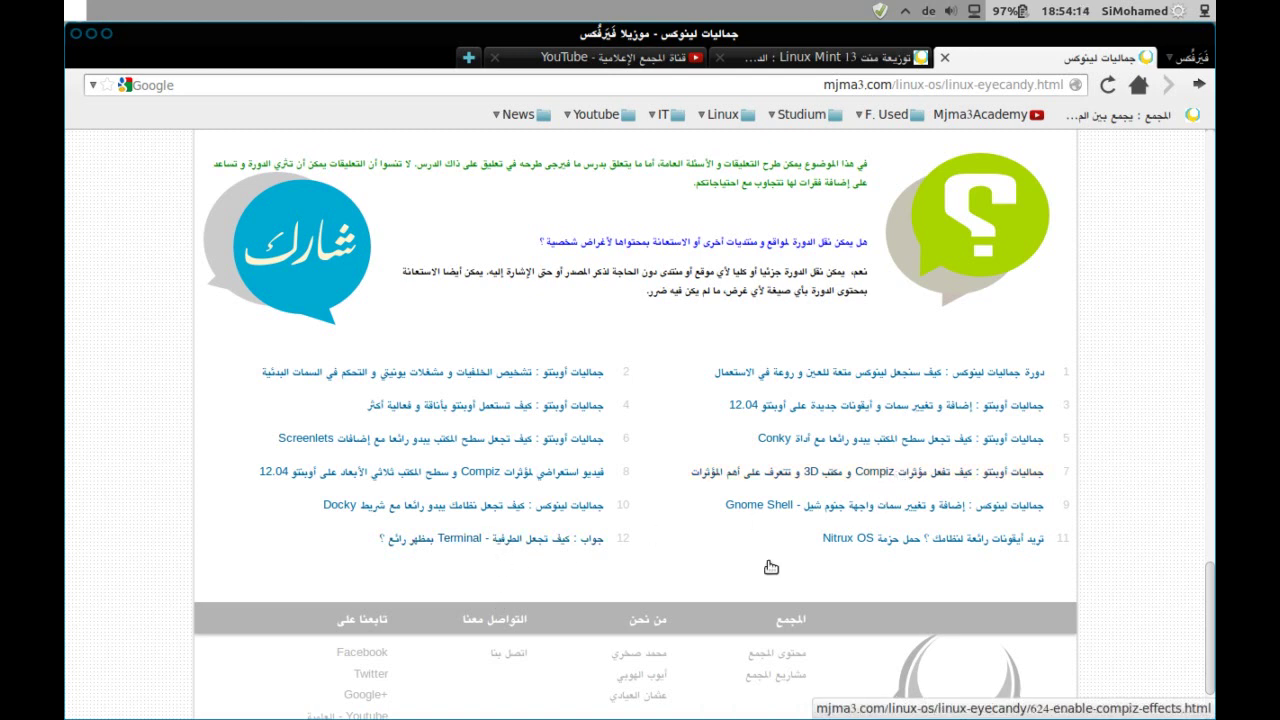
Switch to CompizConfig Settings Manager, look through its plugin categories, and minimize it and Firefox.
mouse_move(676, 688)
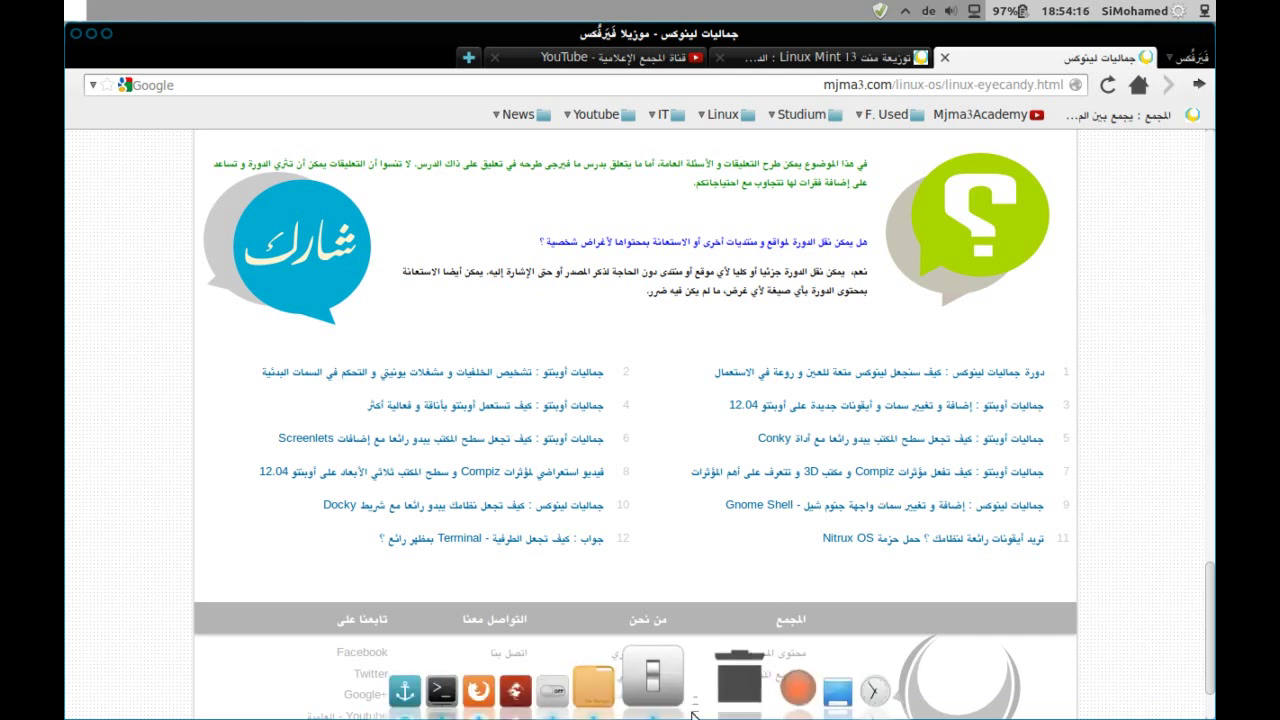
click(676, 688)
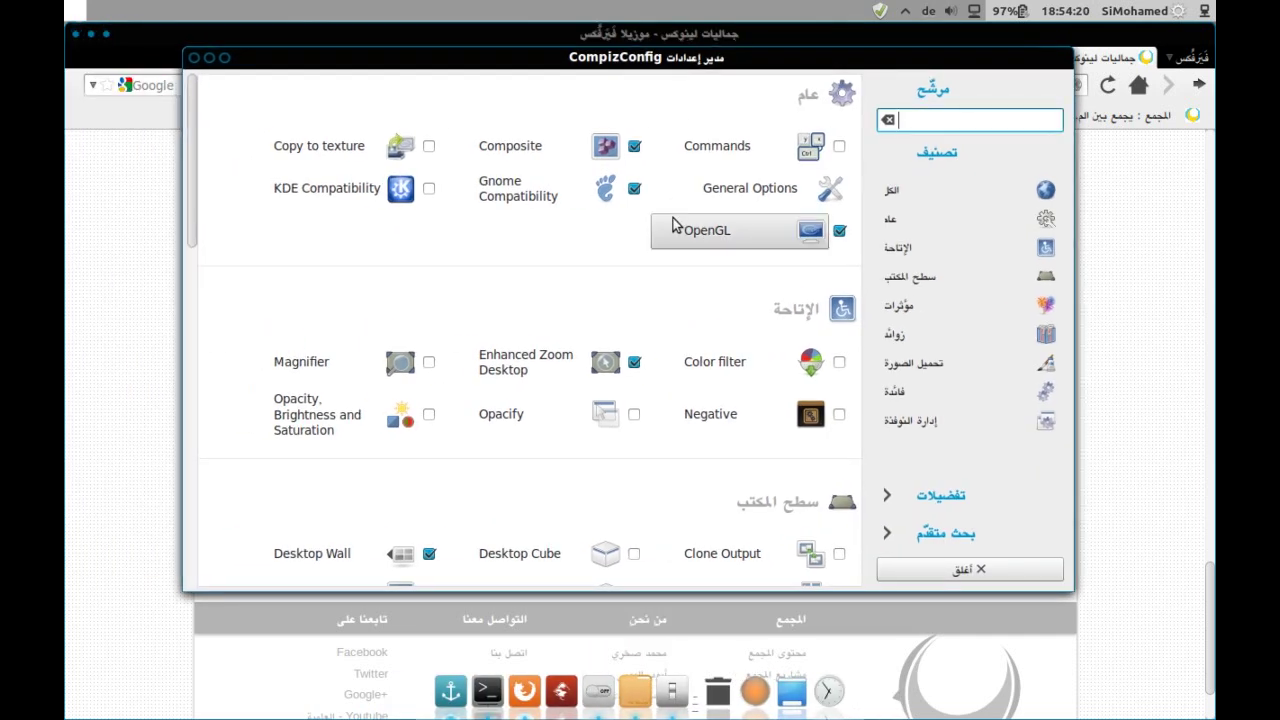
scroll(672, 225, down, 15)
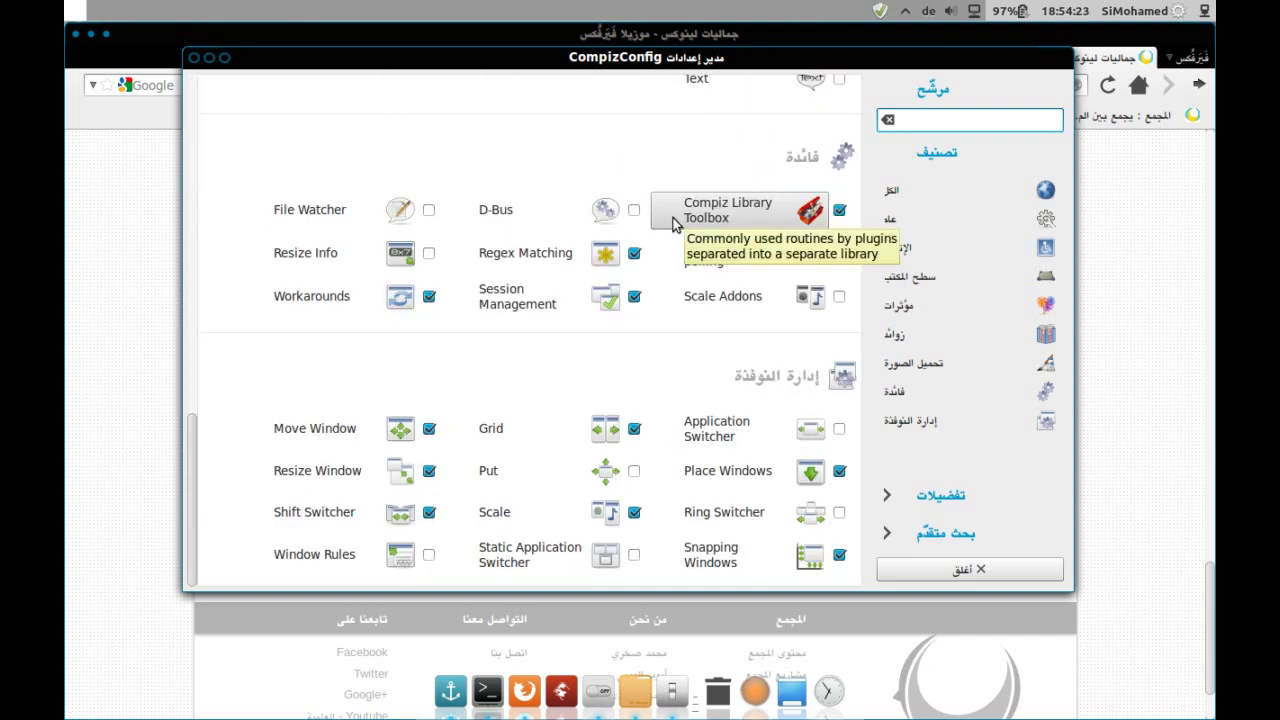
click(224, 57)
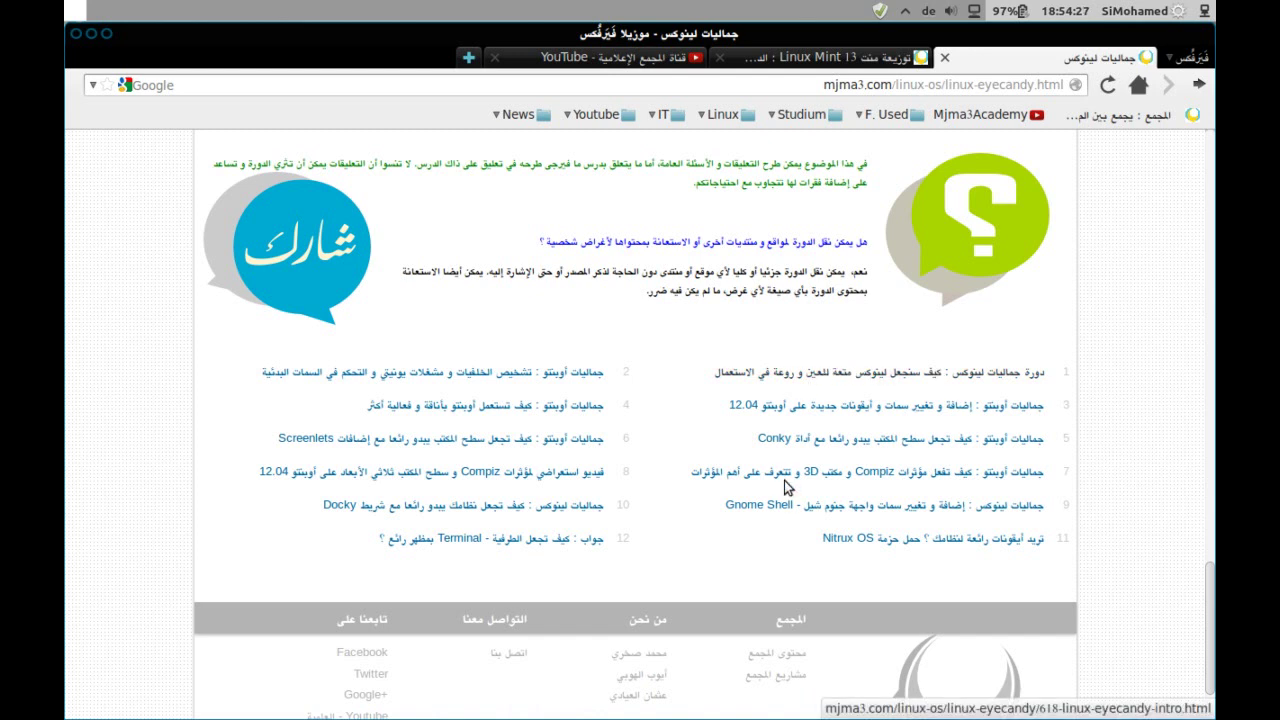
click(106, 36)
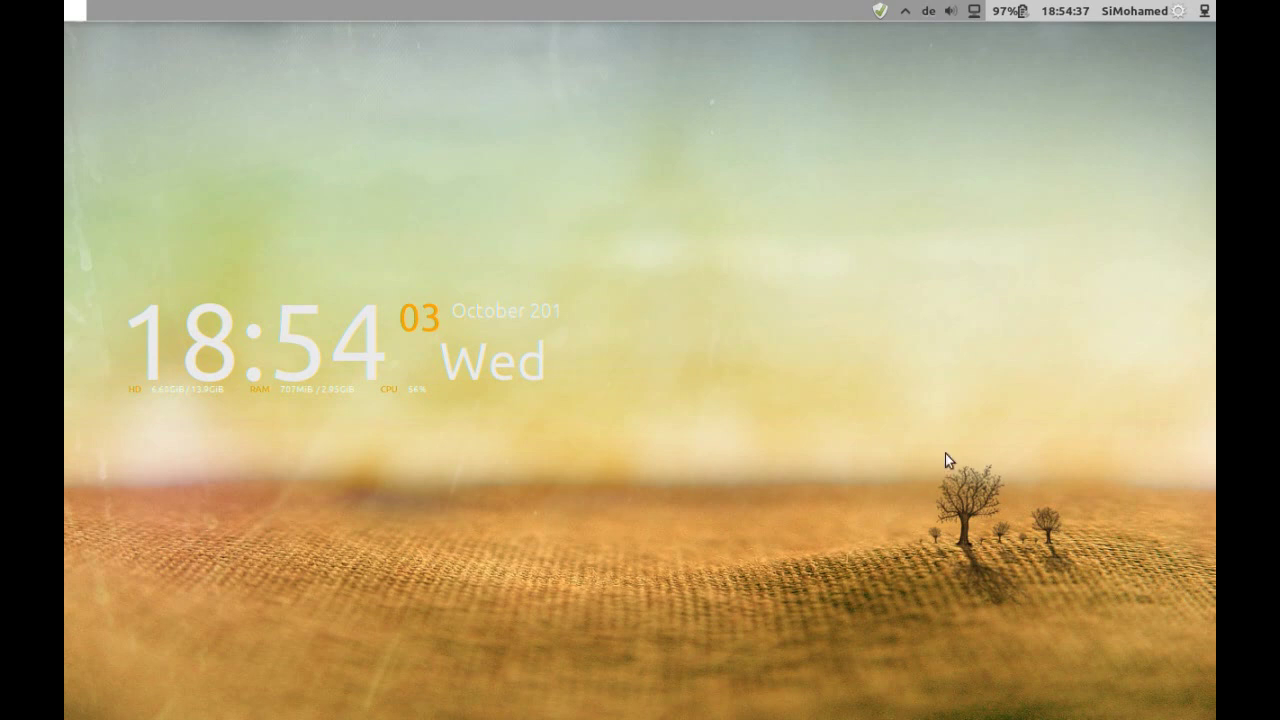
Bring Firefox up briefly, minimize it and restore the Cinnamon Settings window with the theme settings.
mouse_move(585, 708)
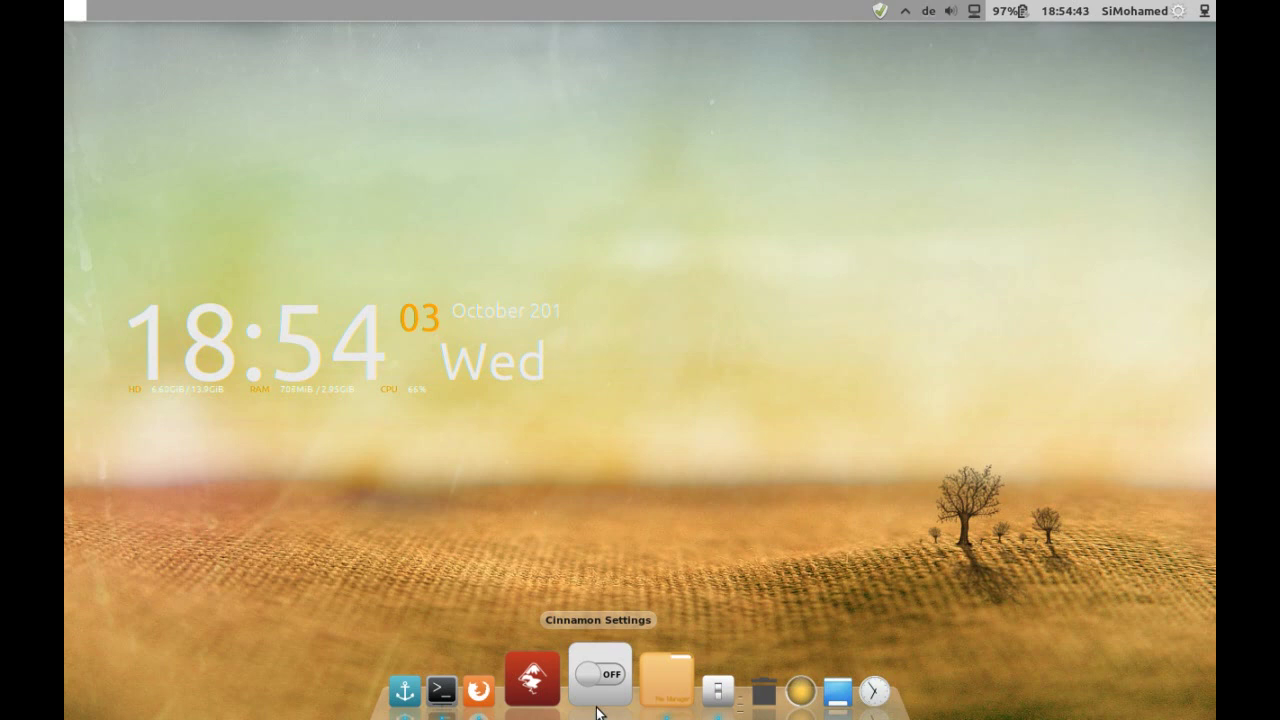
click(525, 705)
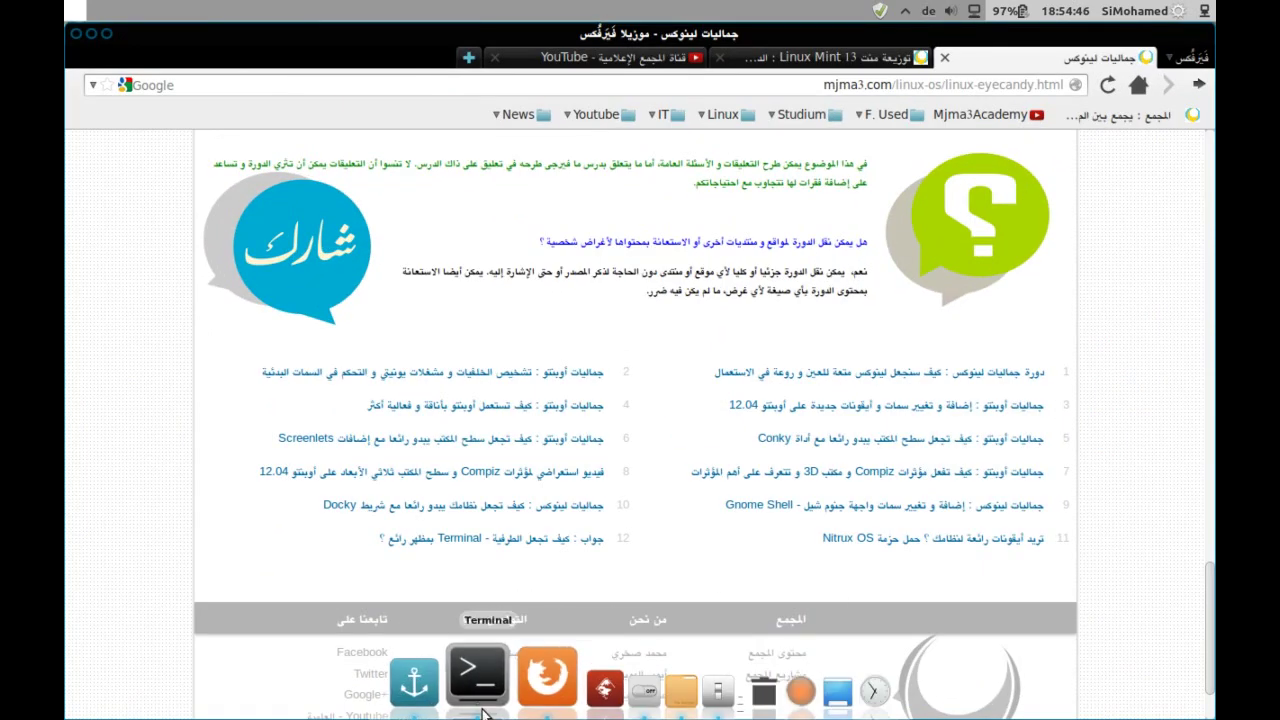
click(530, 688)
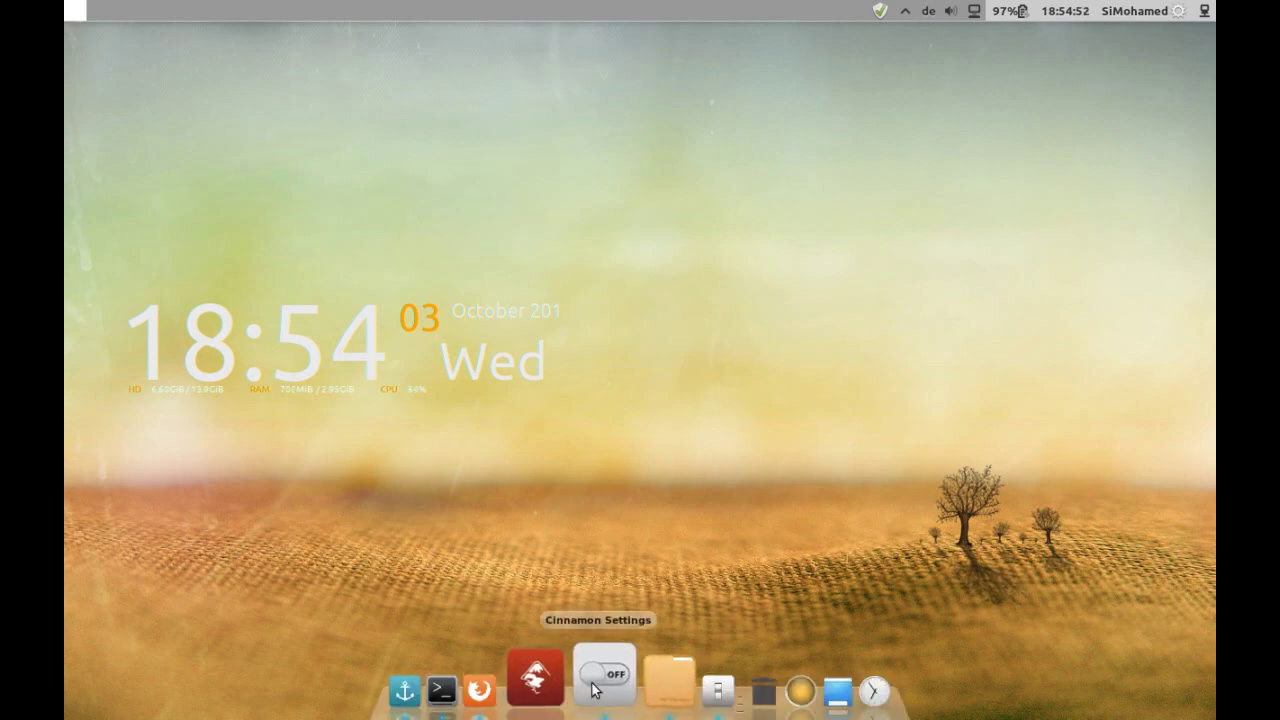
click(596, 688)
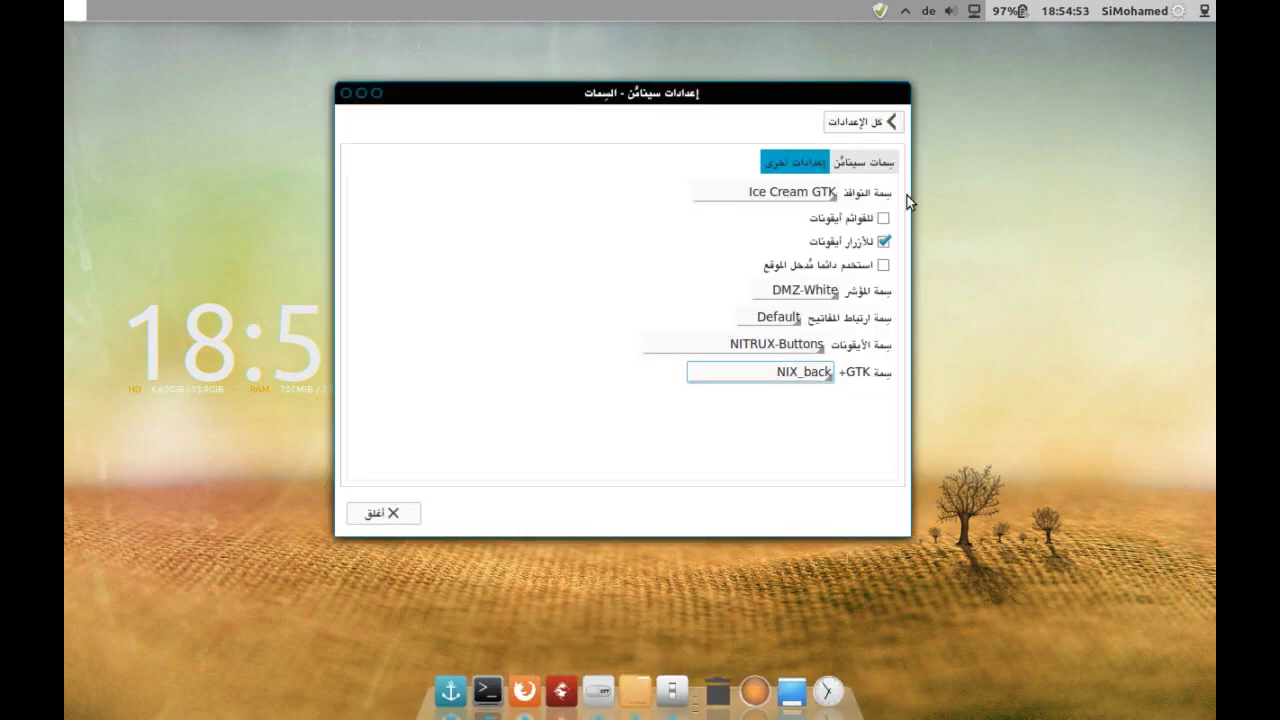
Look through the Cinnamon themes list, then bring up the course's lesson list in Firefox and minimize it.
click(866, 161)
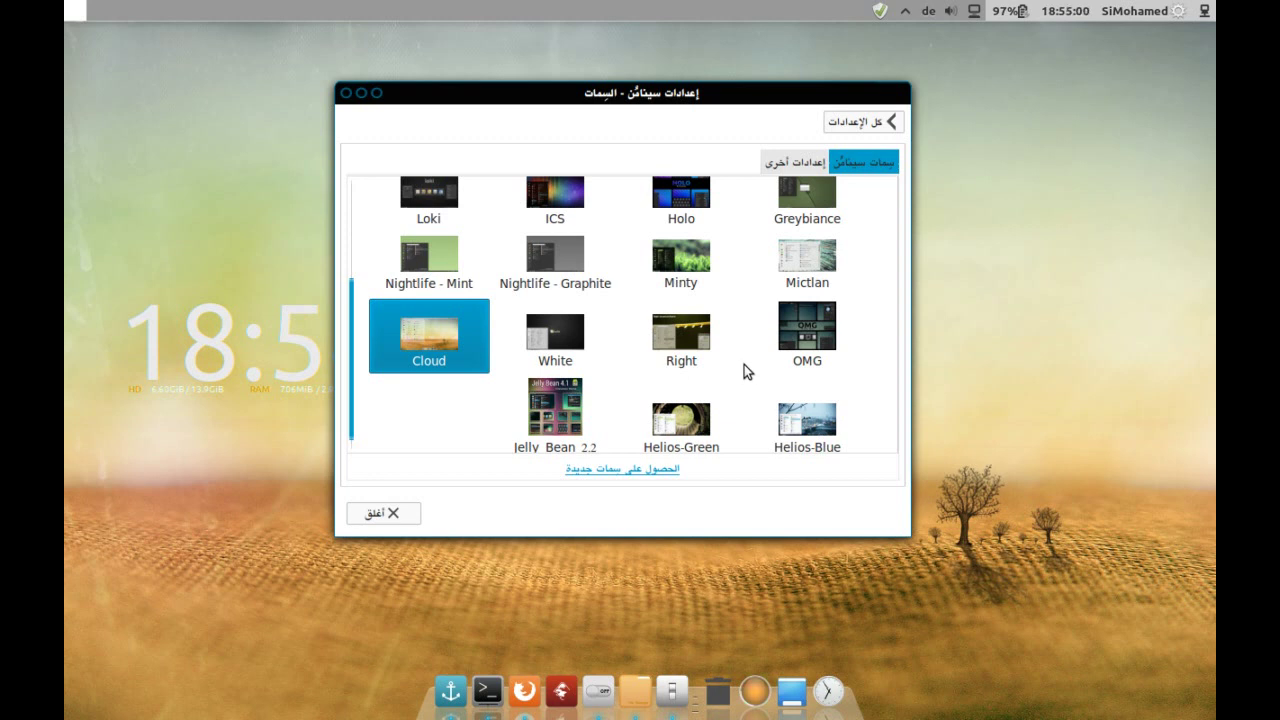
click(522, 690)
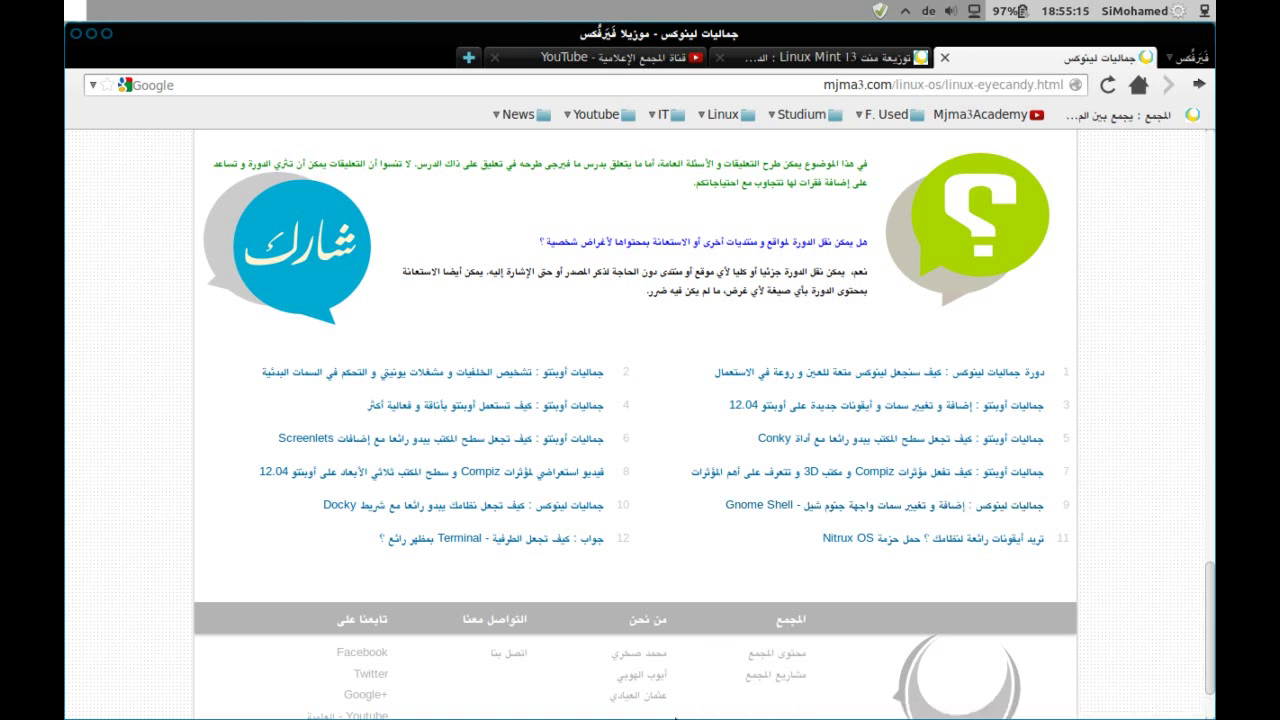
mouse_move(676, 718)
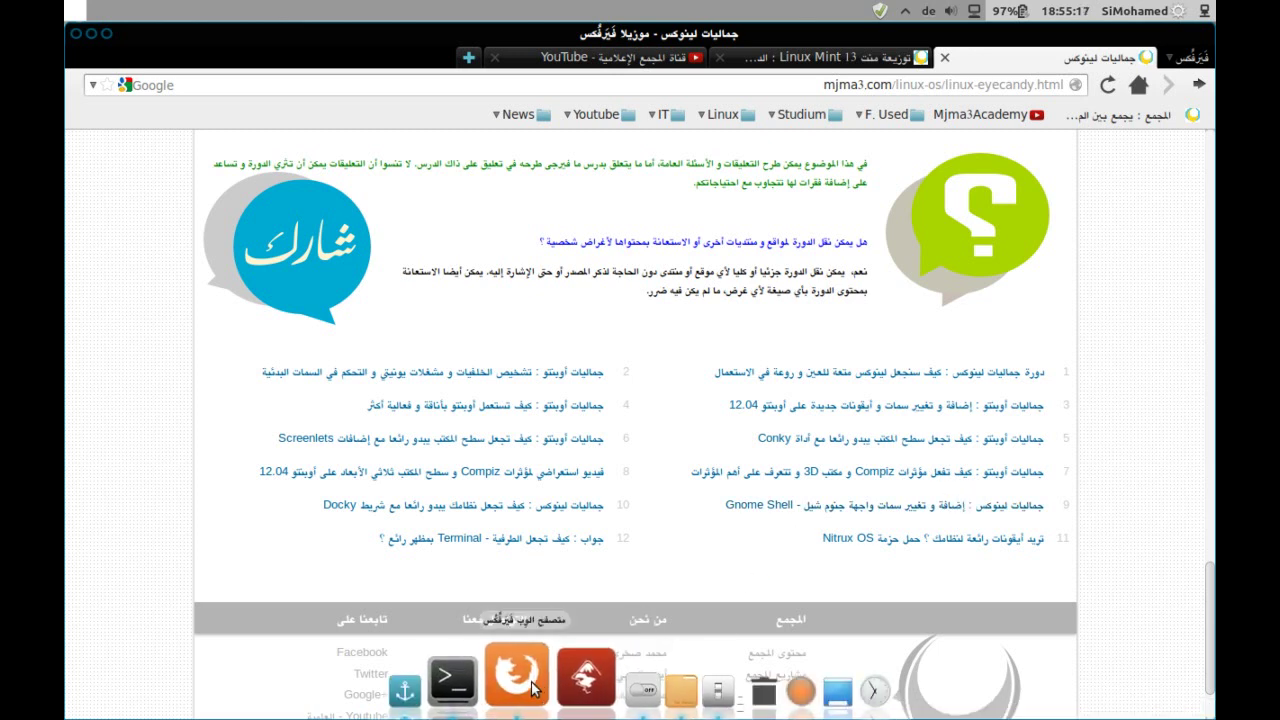
click(527, 680)
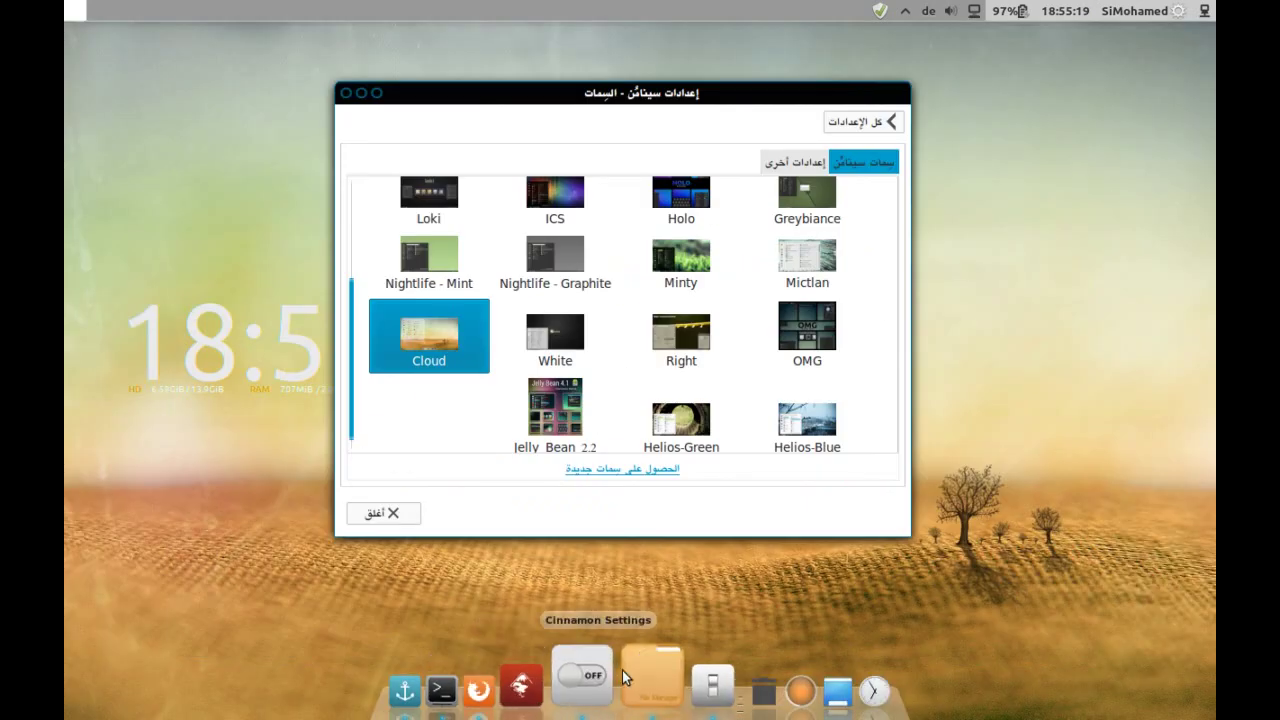
Check the font settings in Cinnamon Settings, shift the window slightly and minimize it.
click(884, 120)
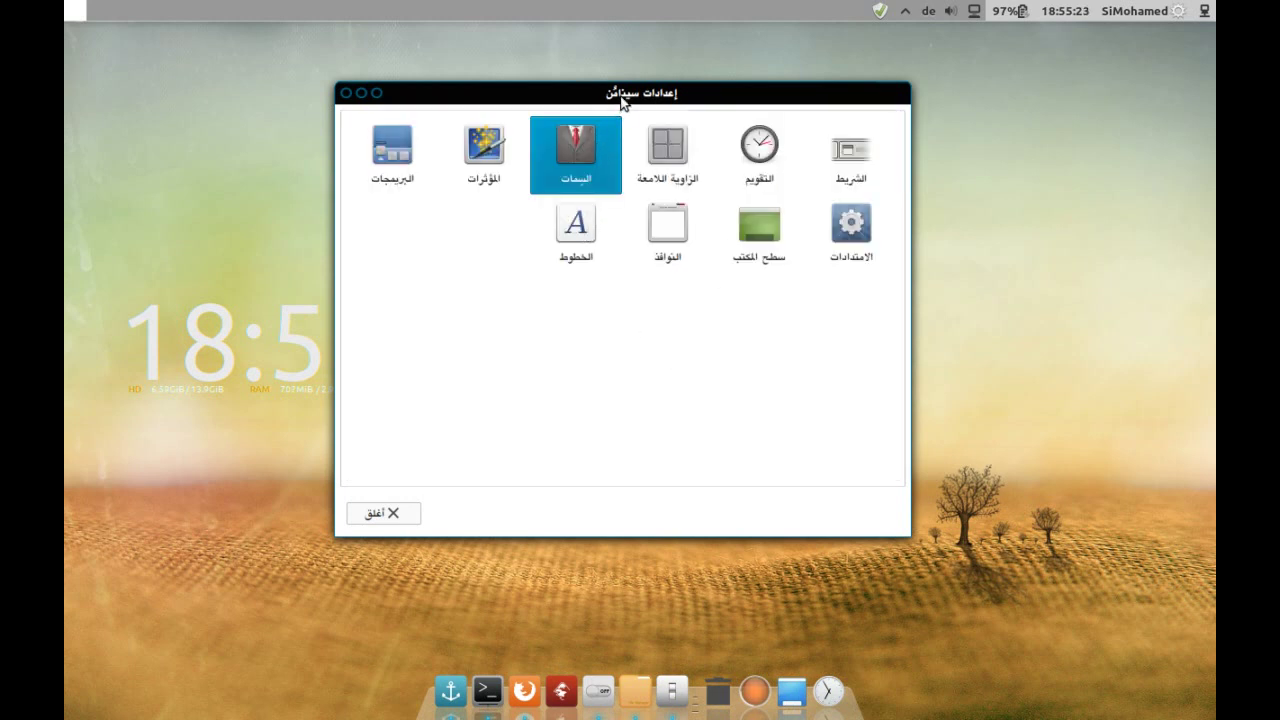
click(587, 220)
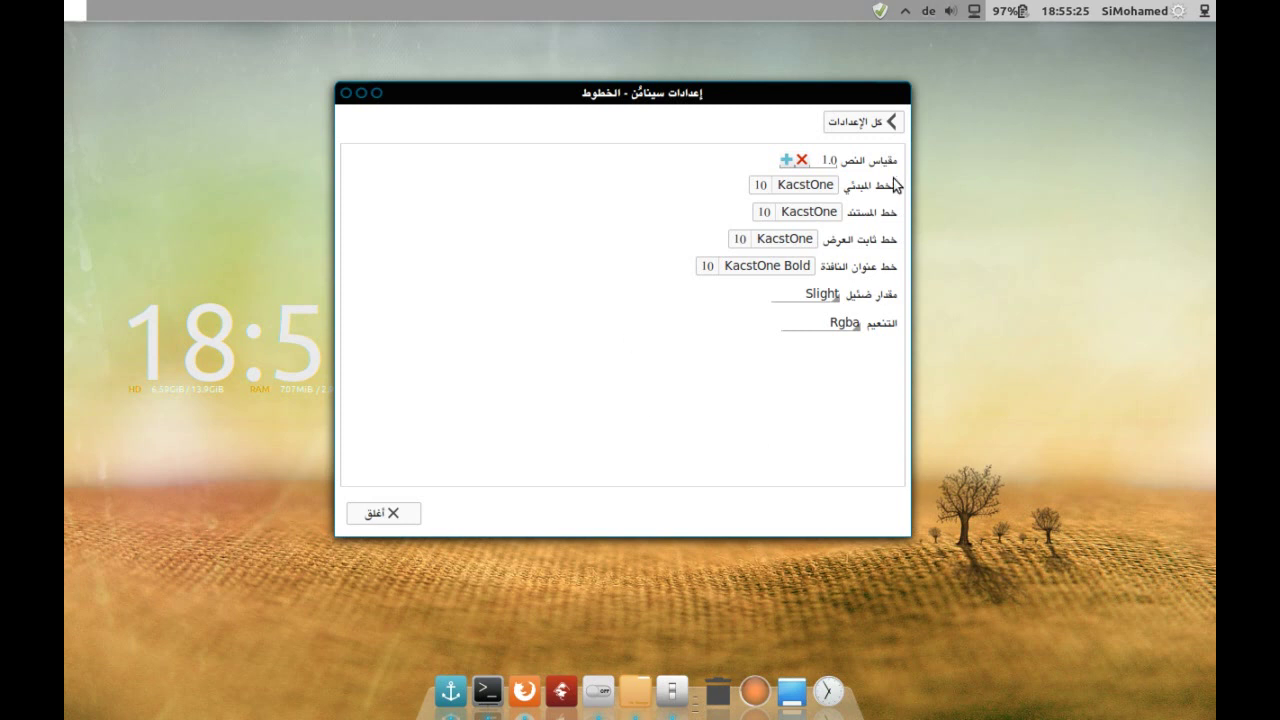
drag(713, 102, 707, 104)
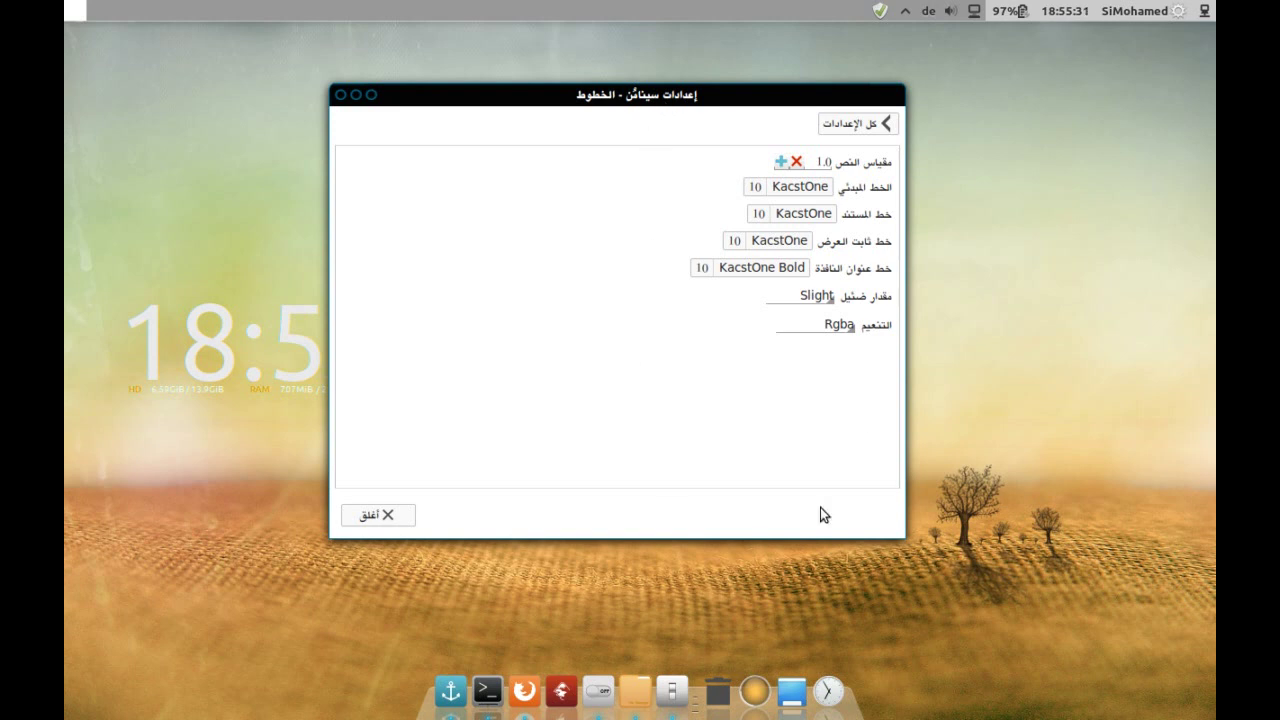
click(371, 96)
View the main menu's application categories and favorites on the panel, and close the menu.
click(1159, 16)
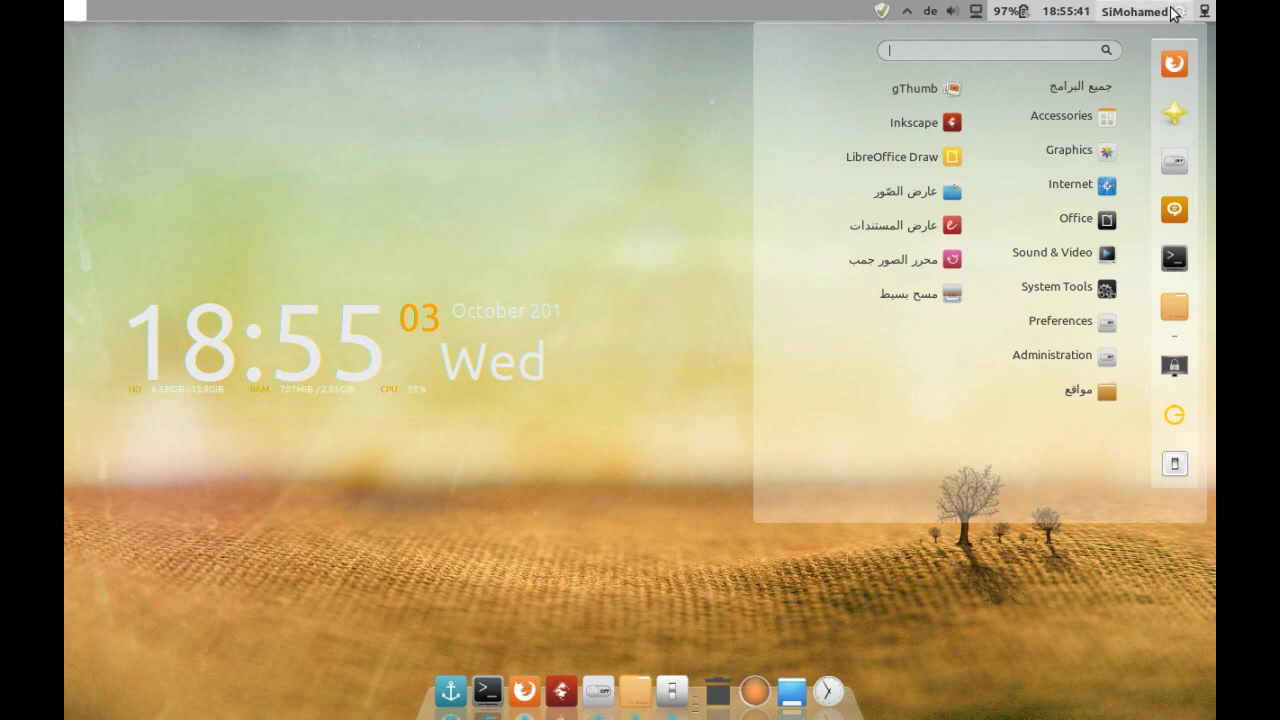
click(1175, 12)
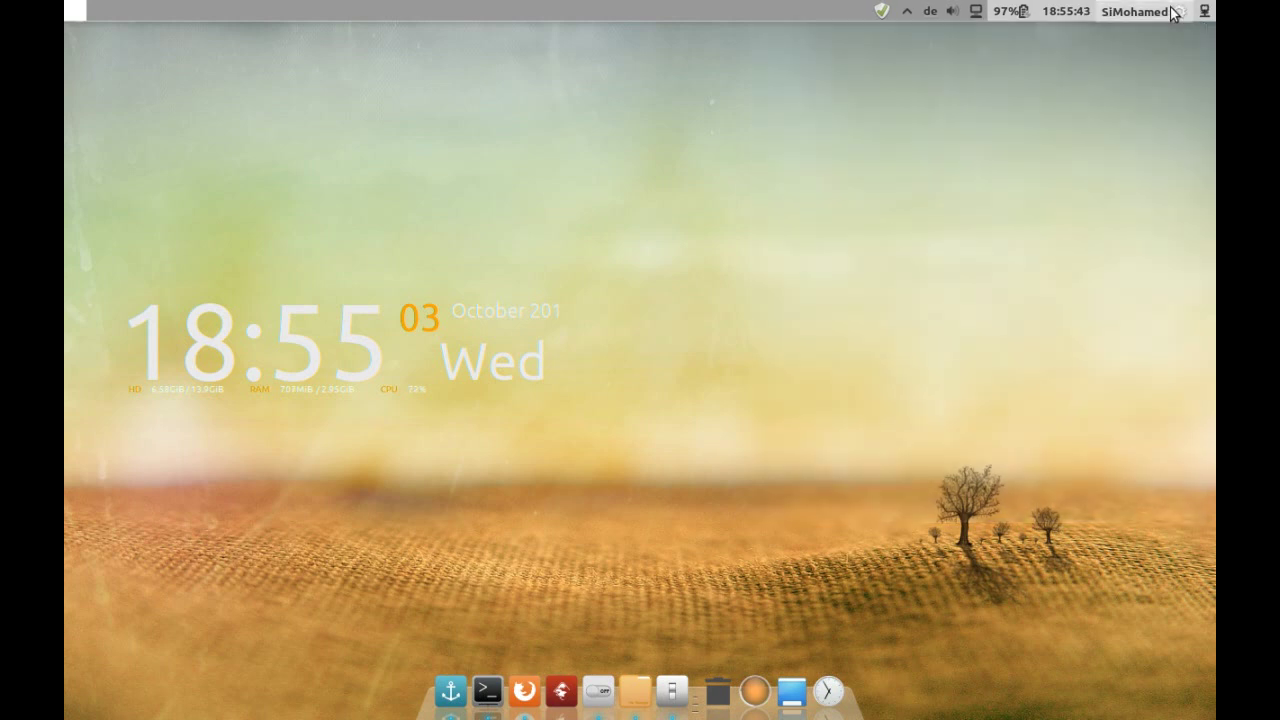
click(1175, 12)
click(1175, 12)
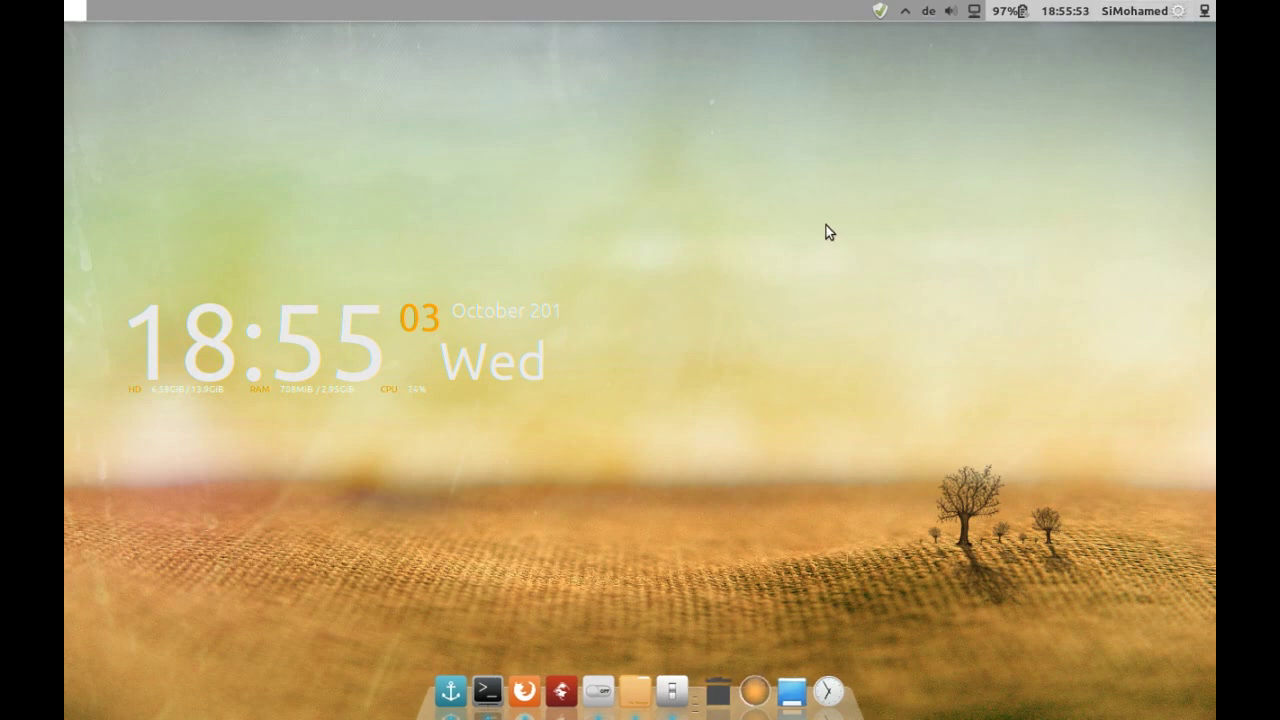
Open the desktop background settings and look through the built-in wallpapers, keeping Backgrounds as the image source.
right_click(815, 190)
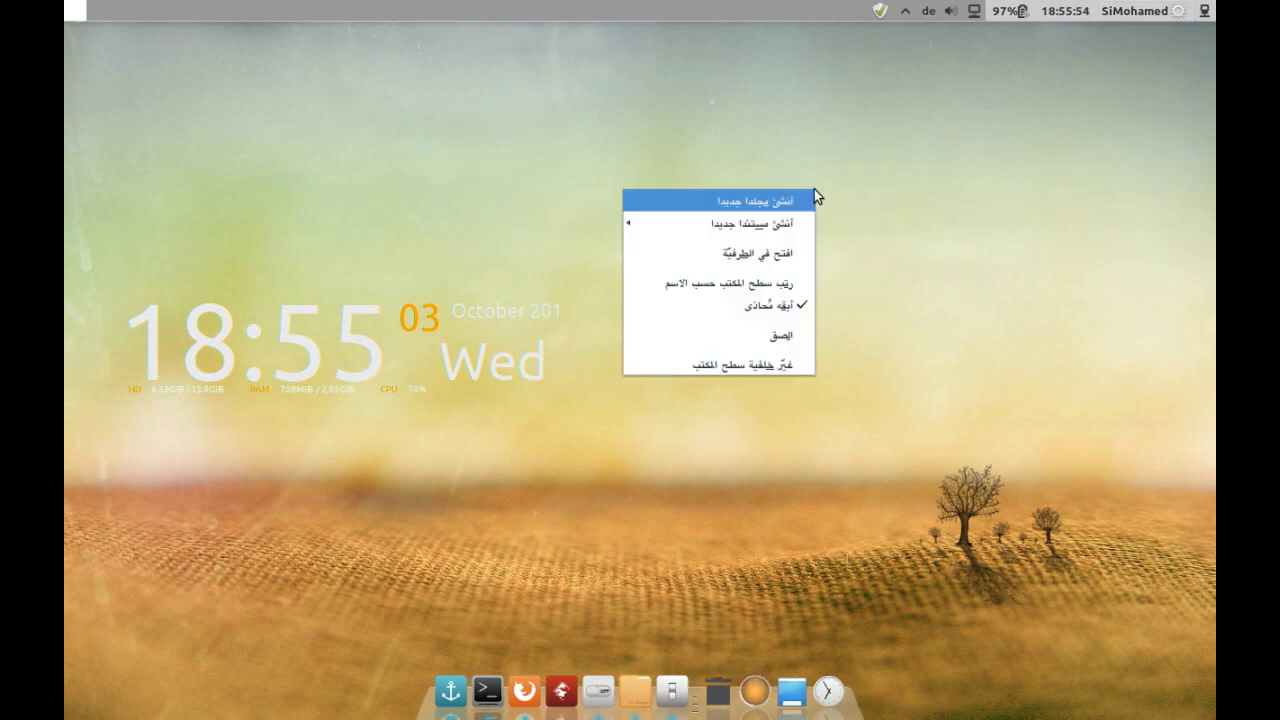
click(759, 366)
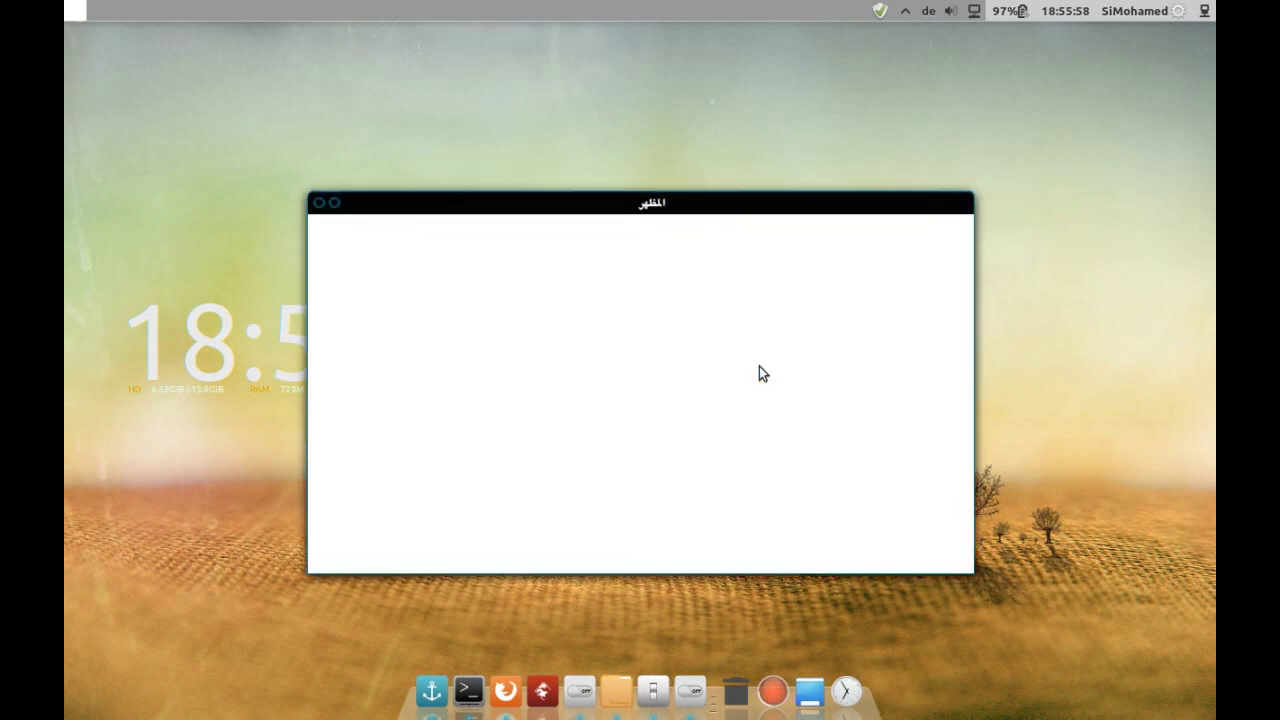
scroll(440, 458, down, 5)
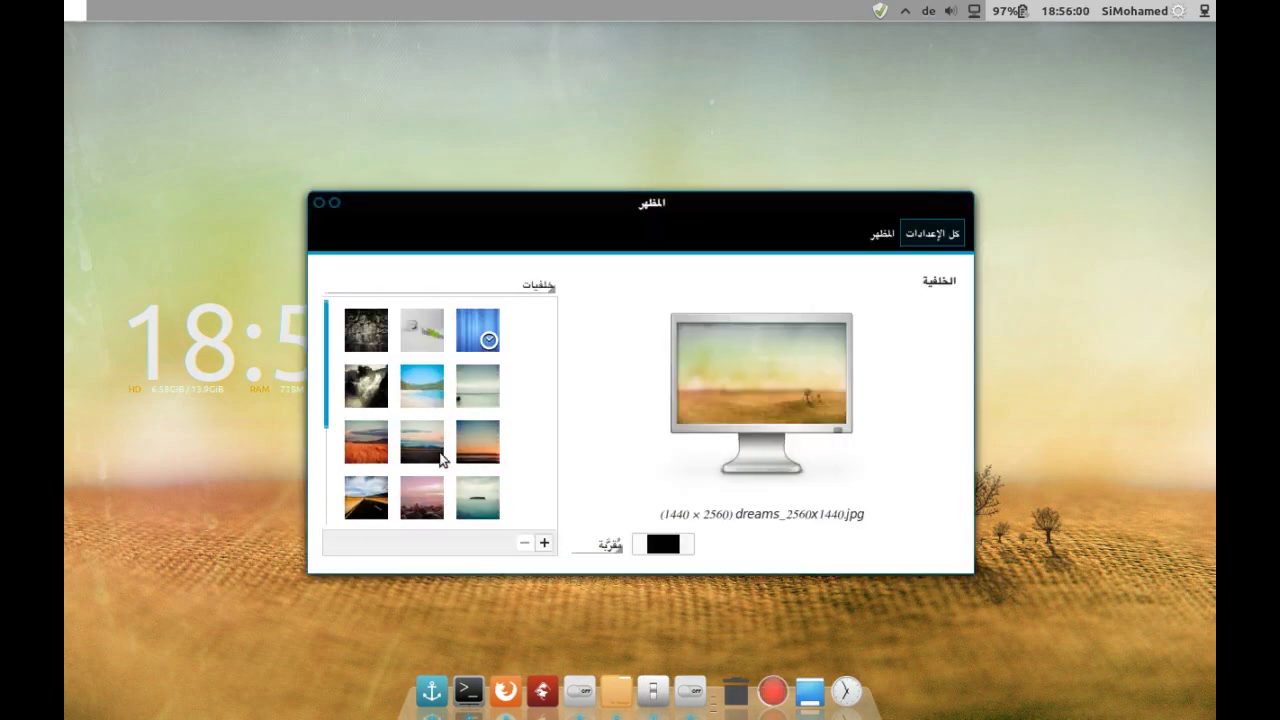
click(547, 290)
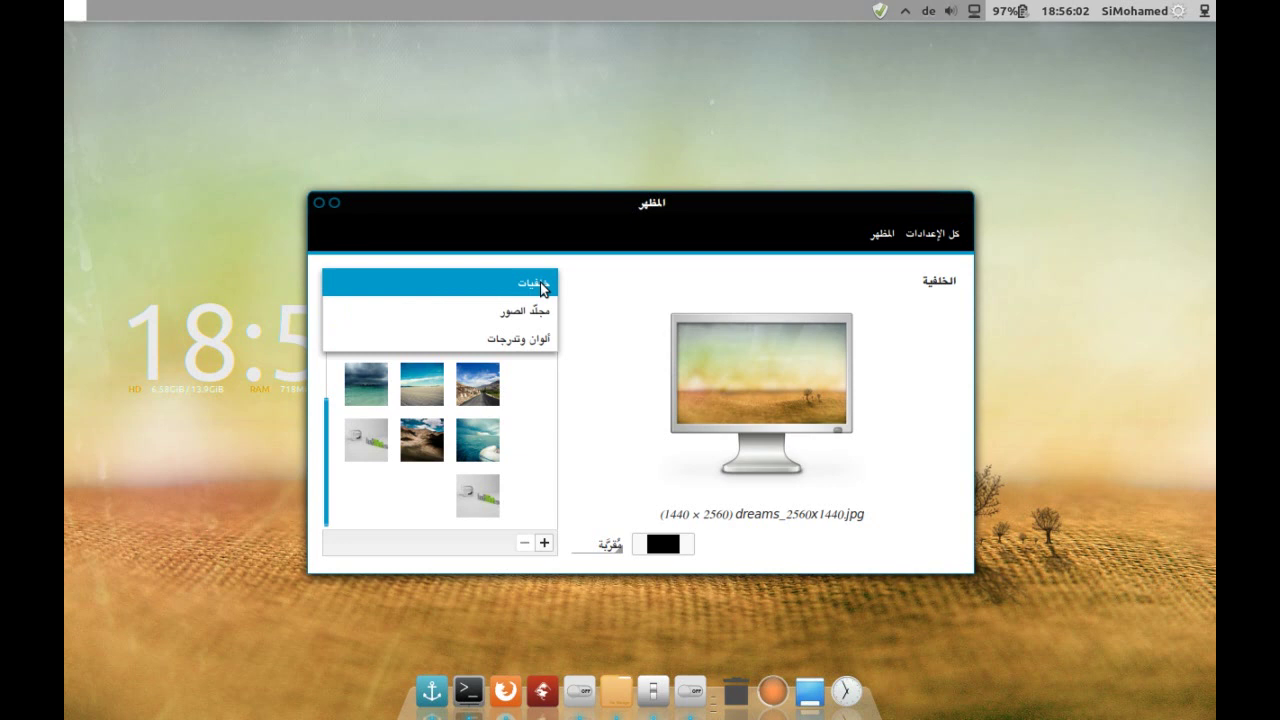
click(540, 282)
Set When it falls.jpg from the Pictures folder as the desktop background and close the appearance window.
click(540, 544)
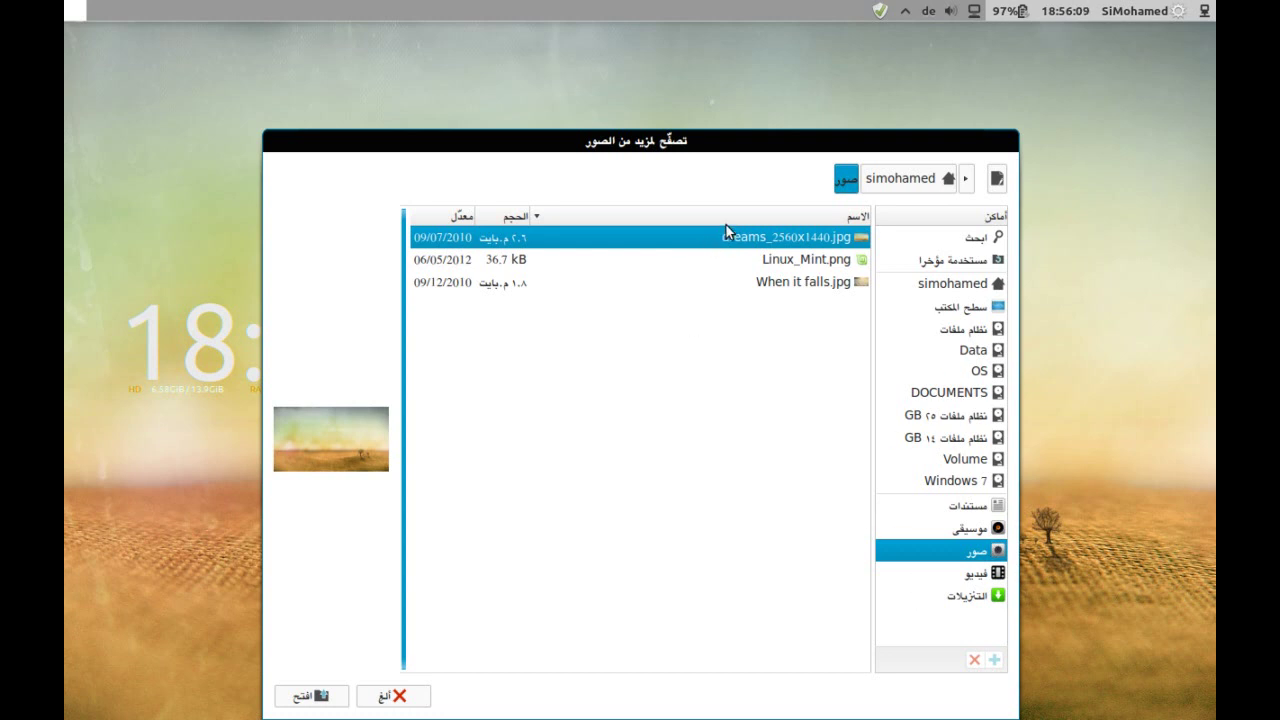
click(715, 282)
drag(766, 142, 839, 34)
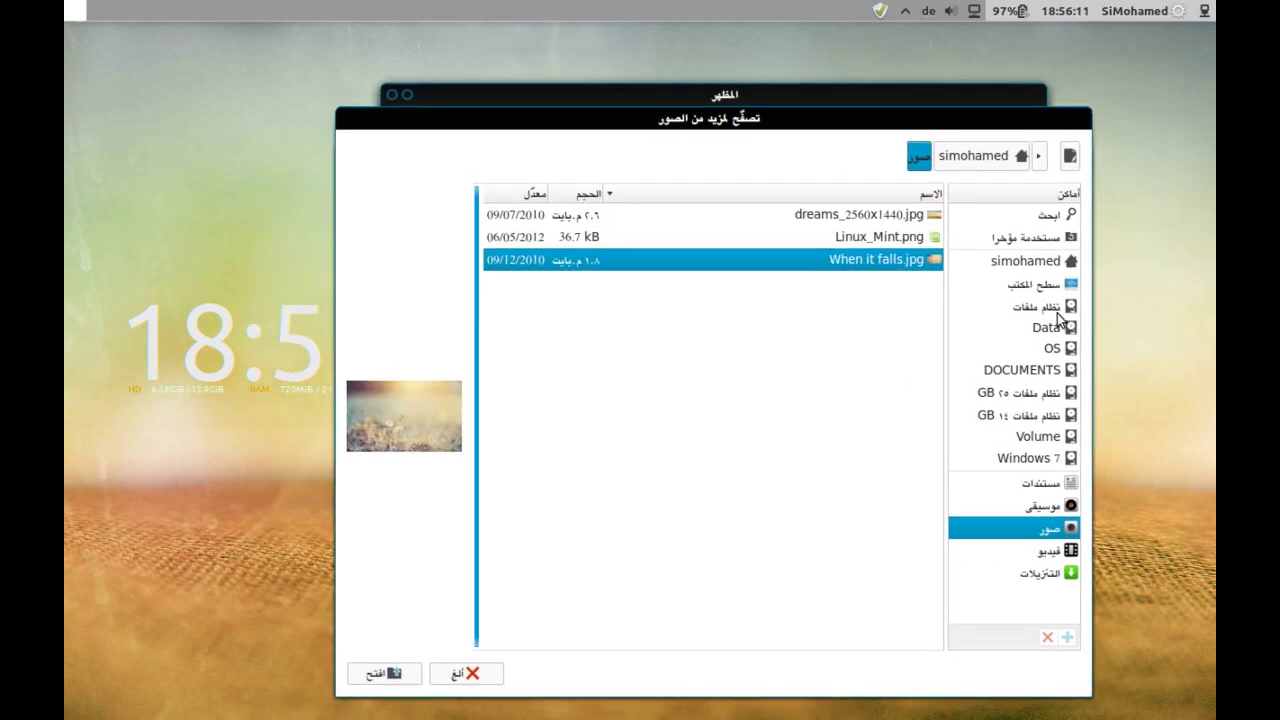
click(387, 674)
click(391, 94)
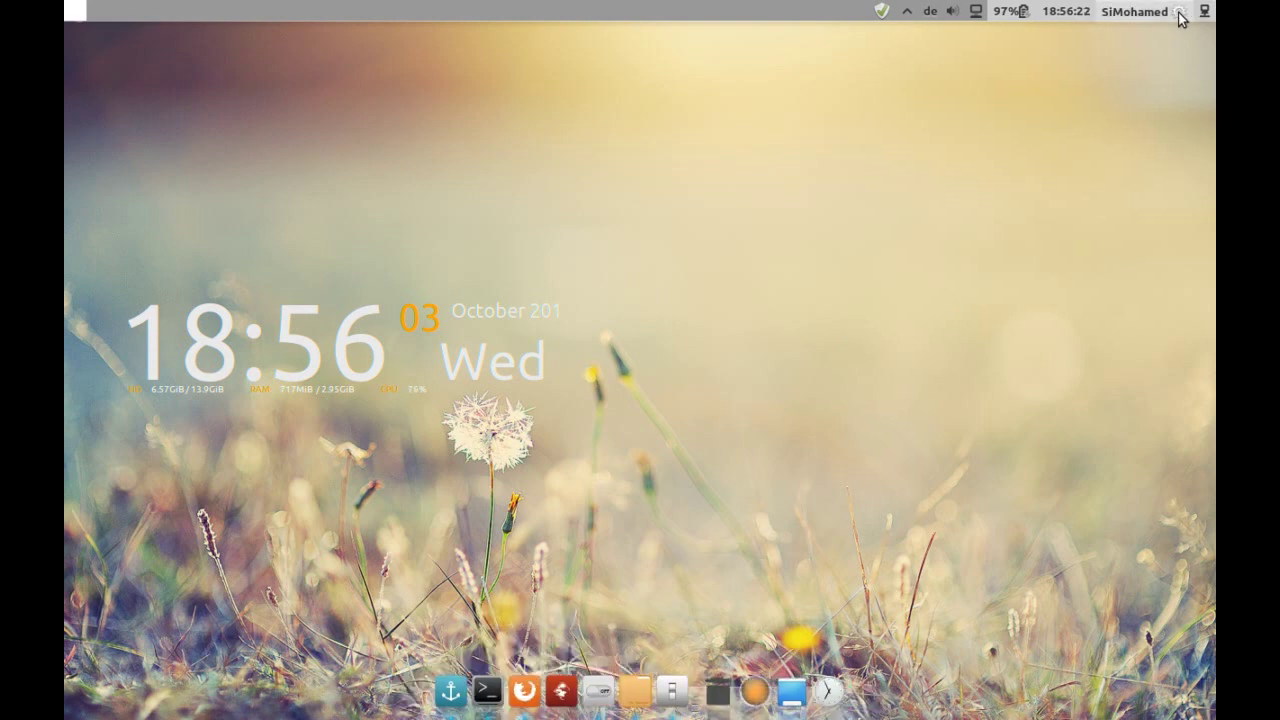
Restore Cinnamon Settings, glance at the themes, and turn off panel edit mode in the panel settings.
click(600, 684)
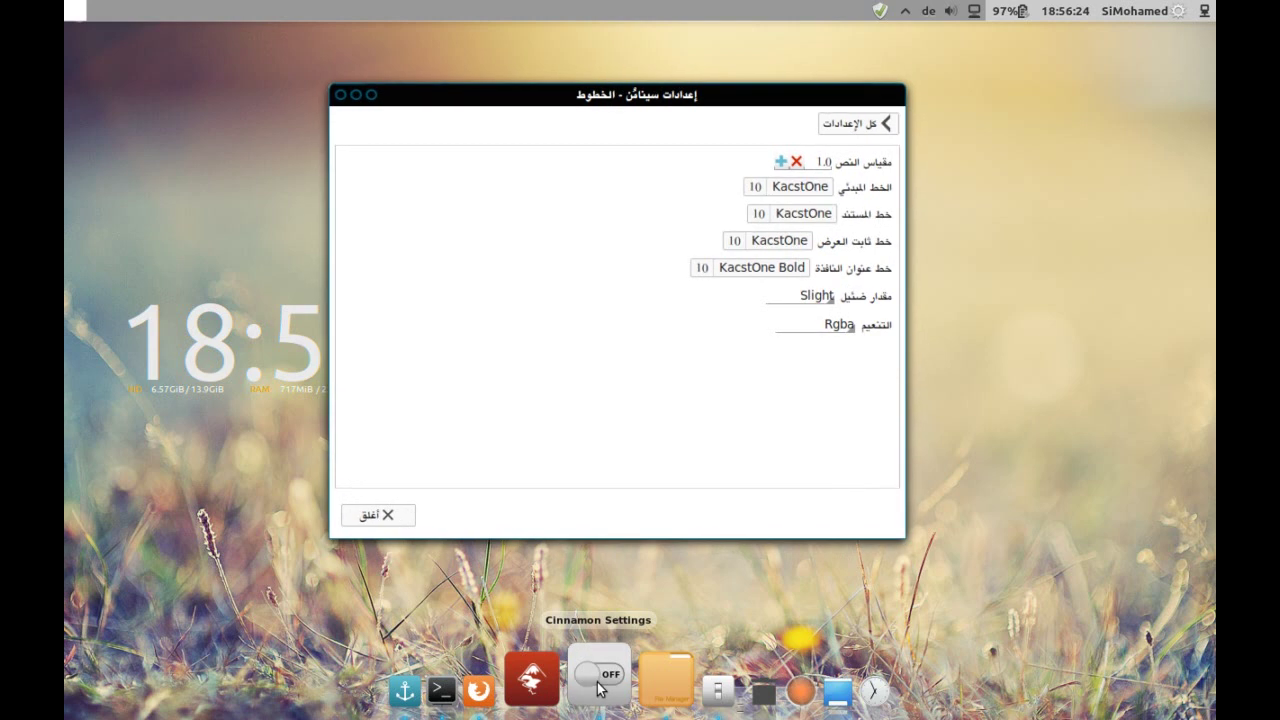
click(863, 126)
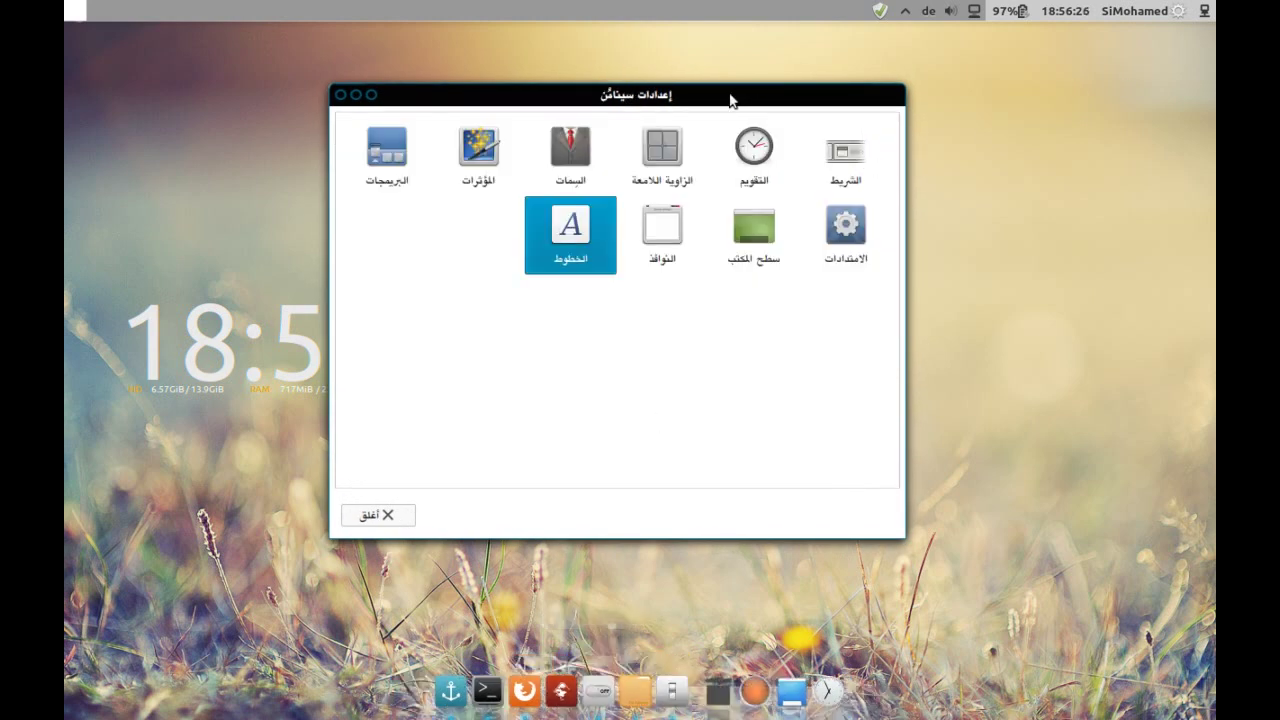
click(571, 143)
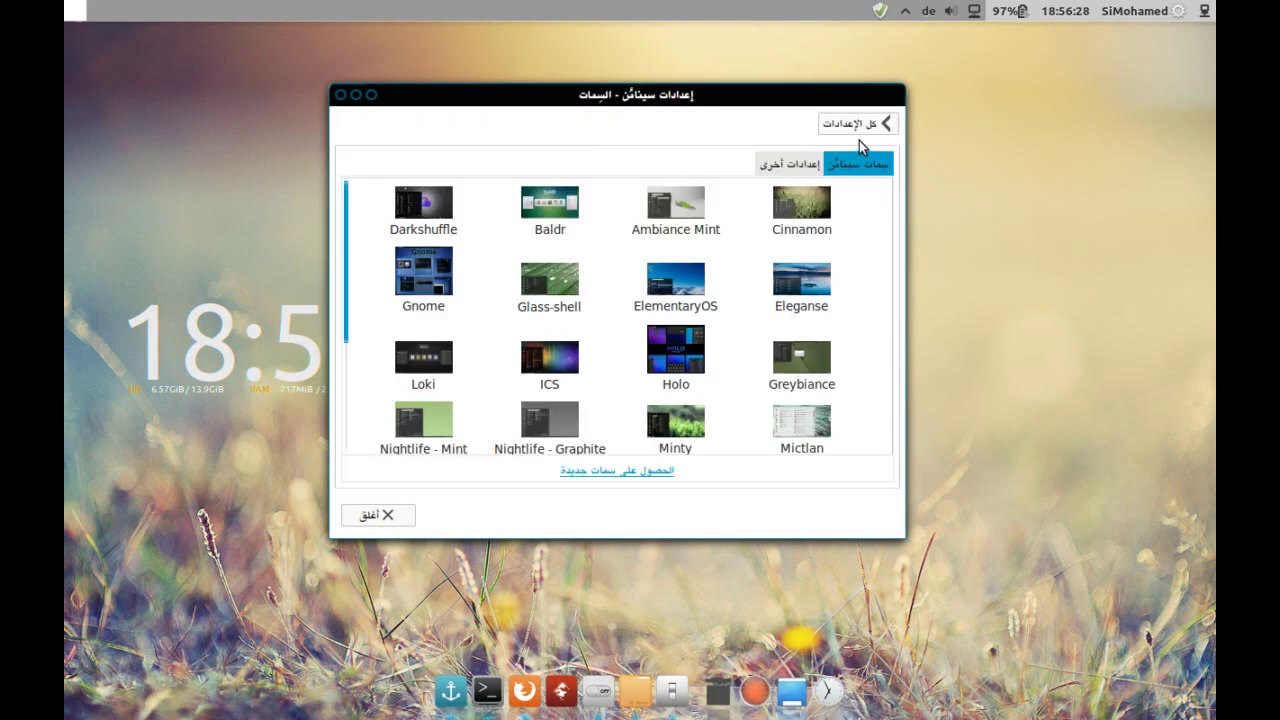
click(863, 126)
click(846, 153)
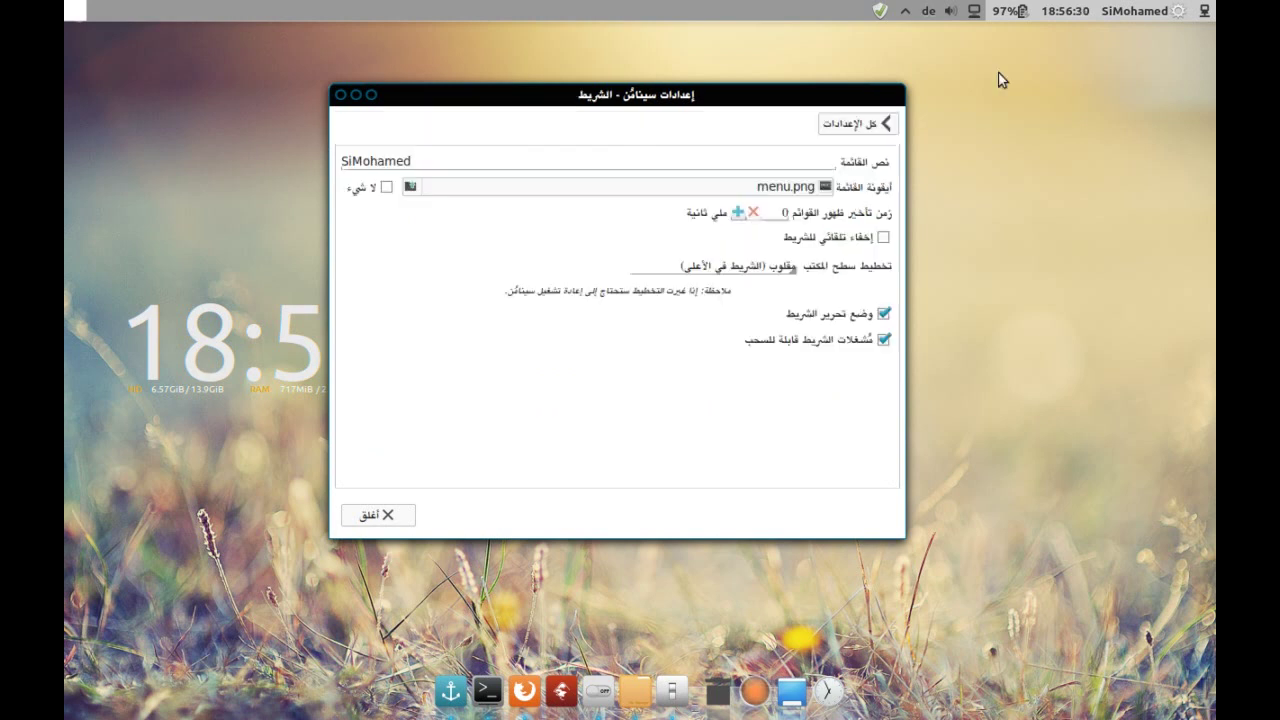
click(882, 314)
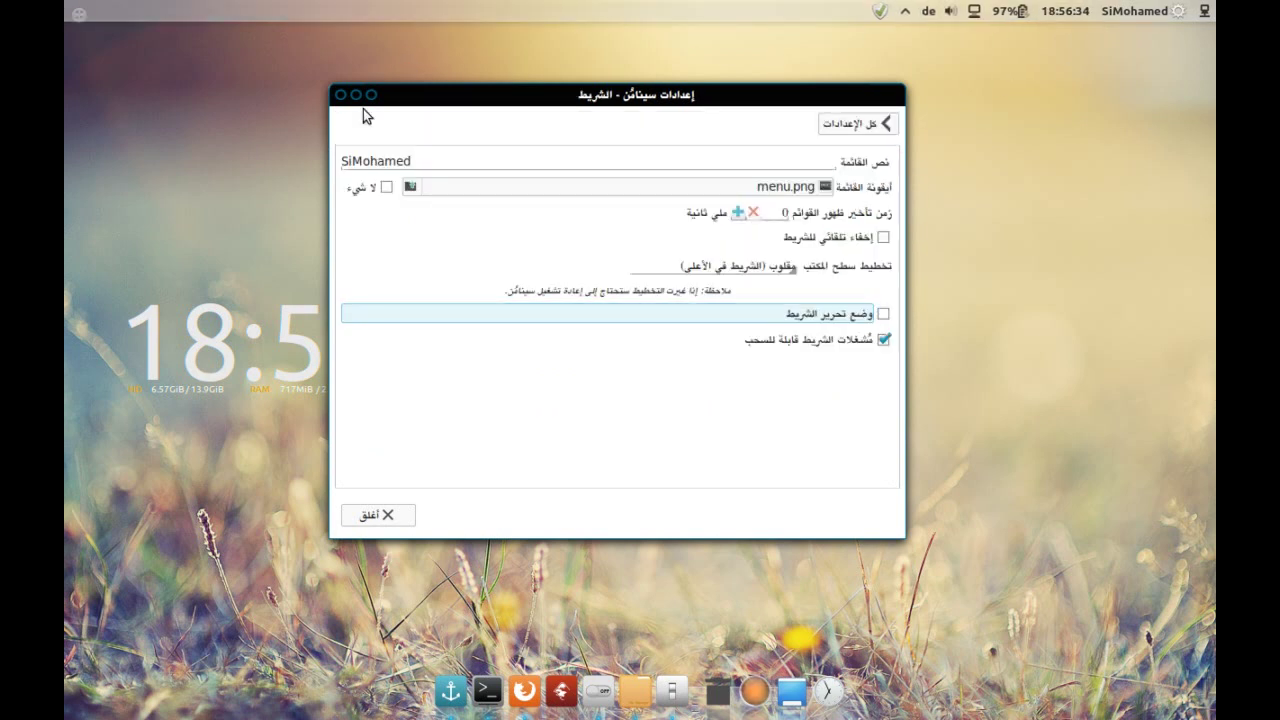
Close Cinnamon Settings and switch to the running Terminal window.
click(369, 516)
click(486, 684)
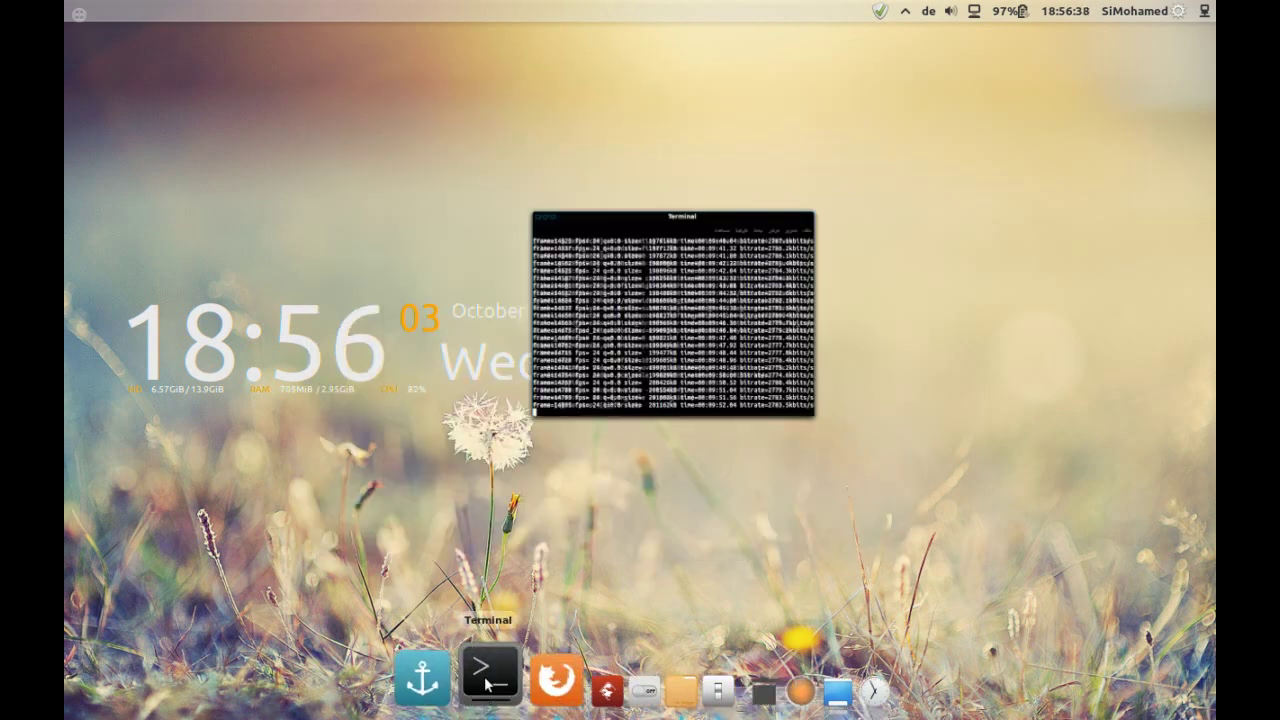